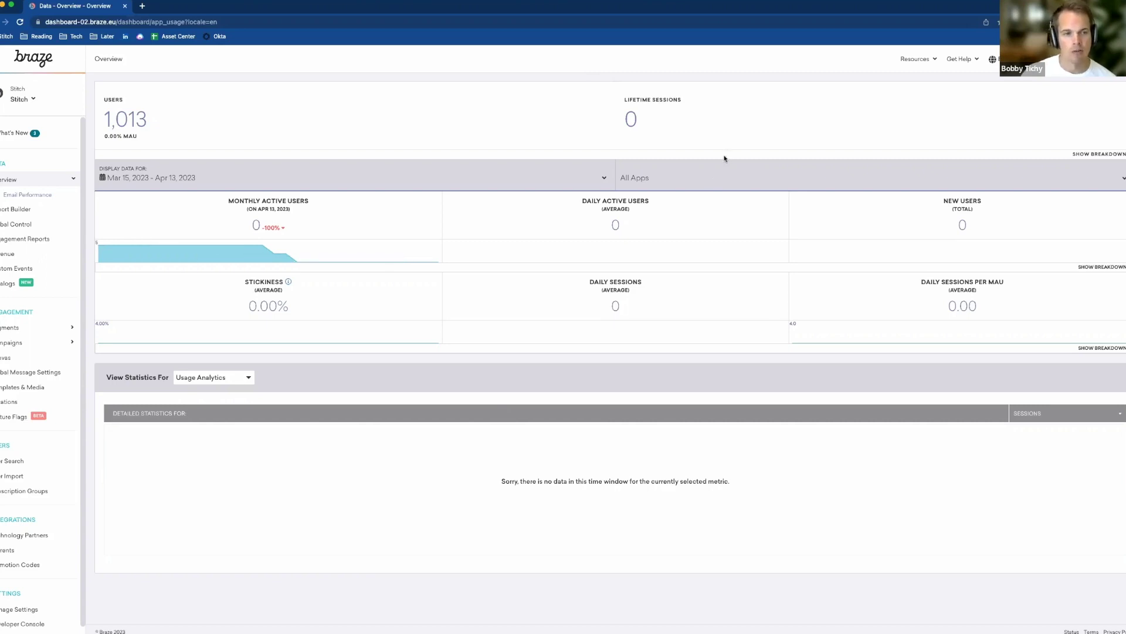
- Create a new Canvas from the Canvas list and name it 'Stitch Welcome Series'
click(6, 358)
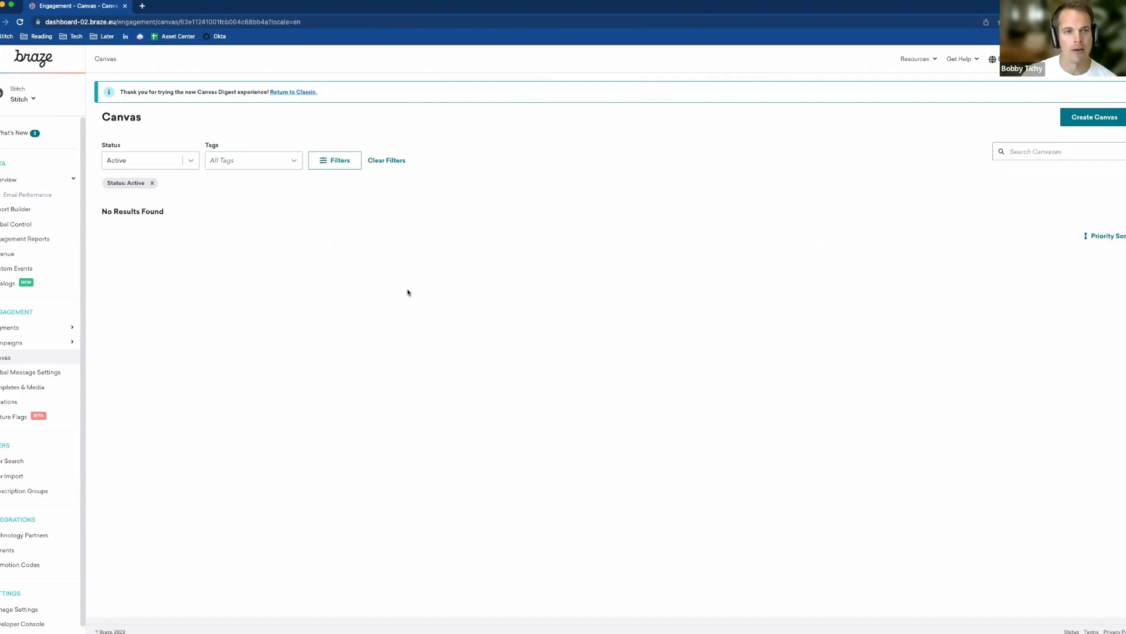
click(1114, 119)
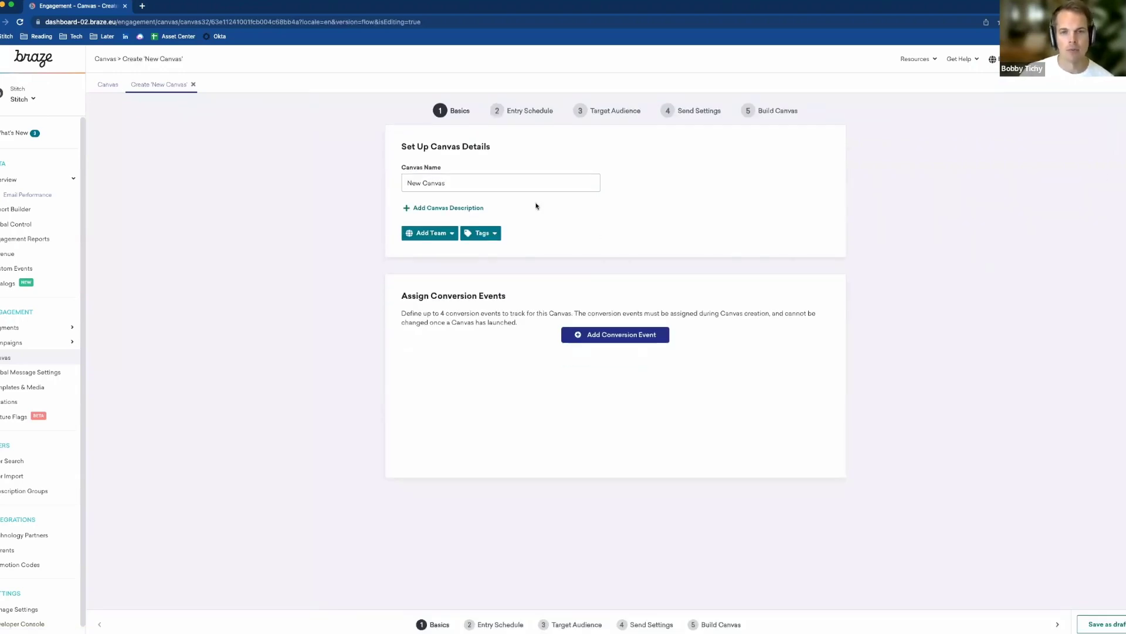
triple_click(535, 184)
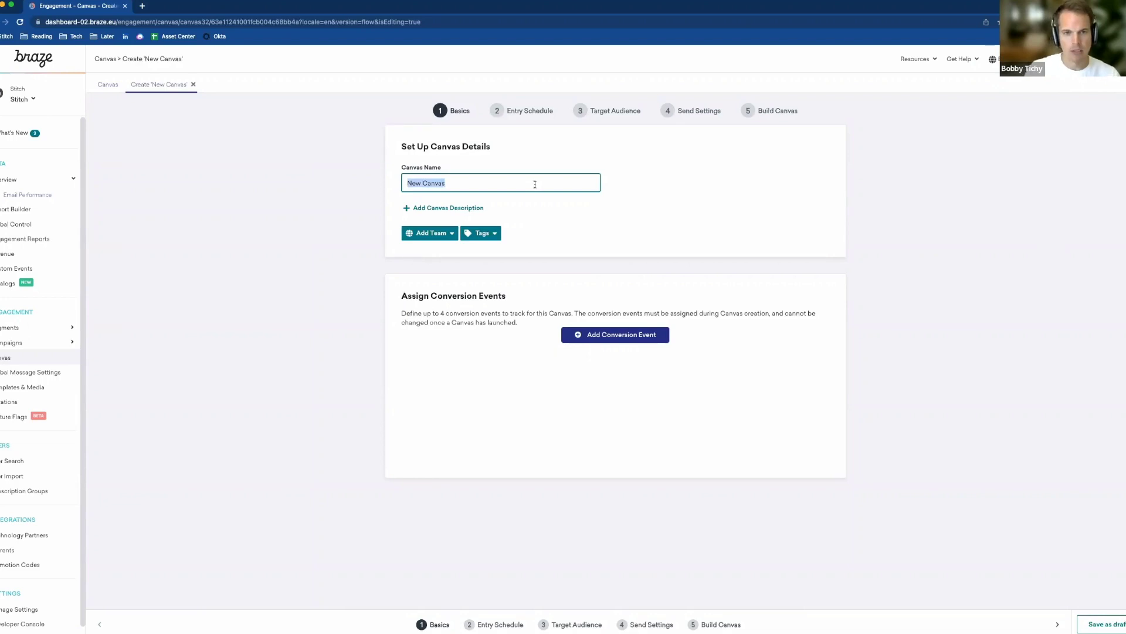
text(Stitch Wel)
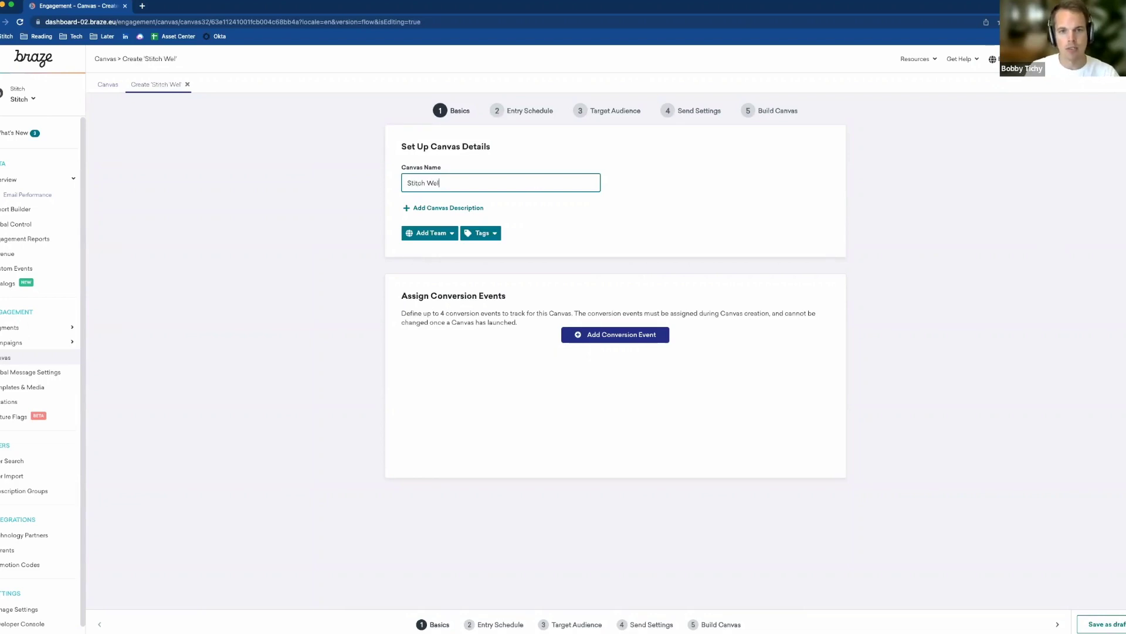
text(come Series)
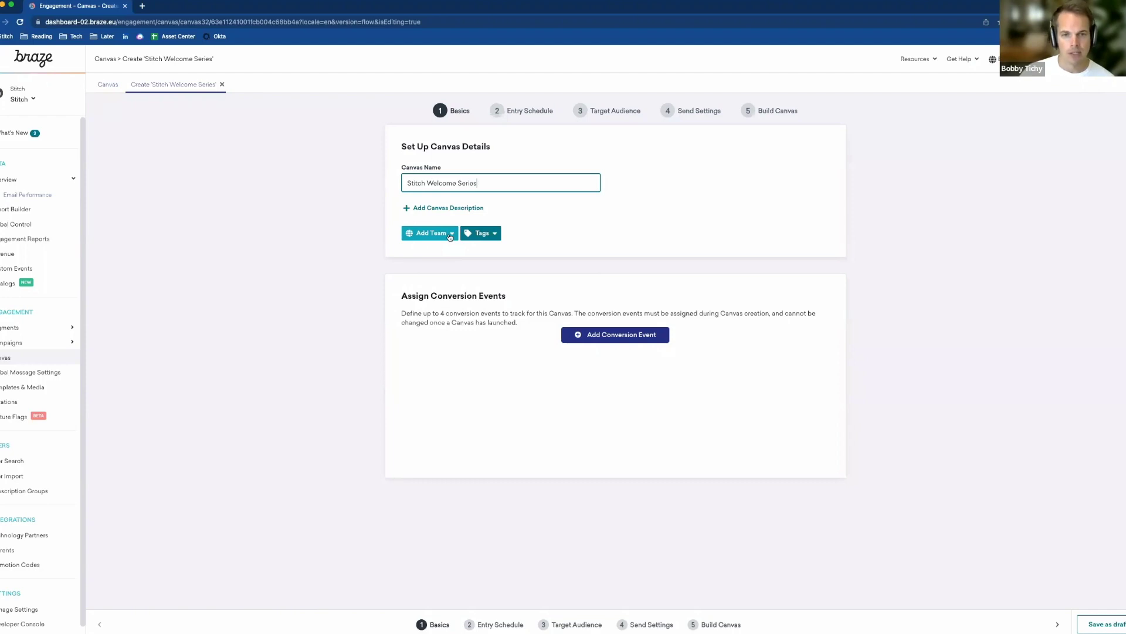
click(450, 235)
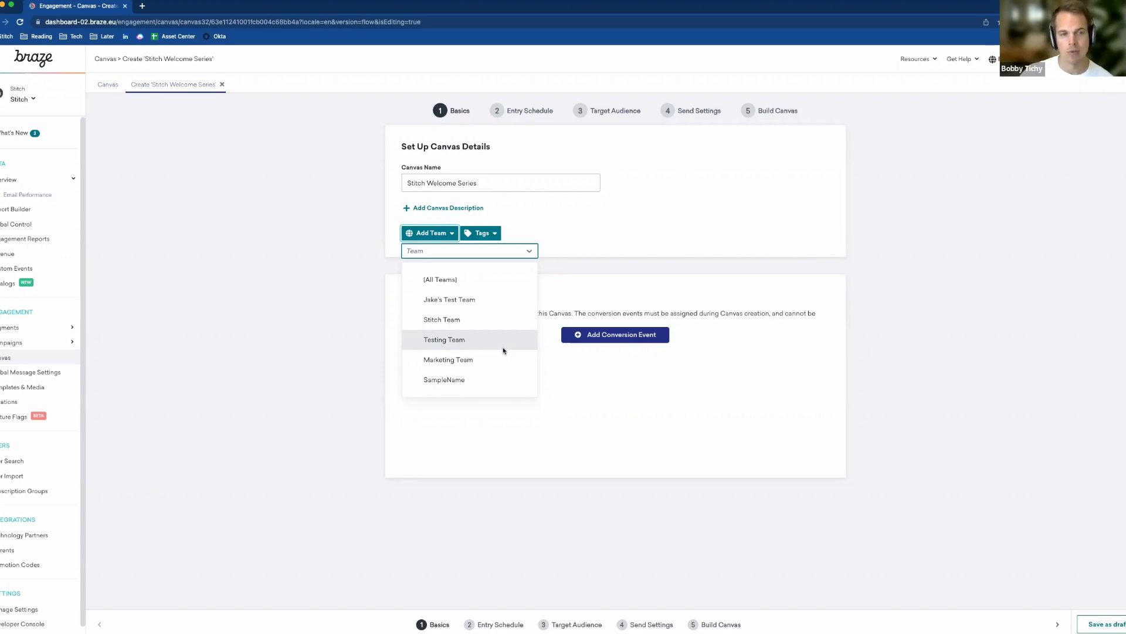
click(665, 266)
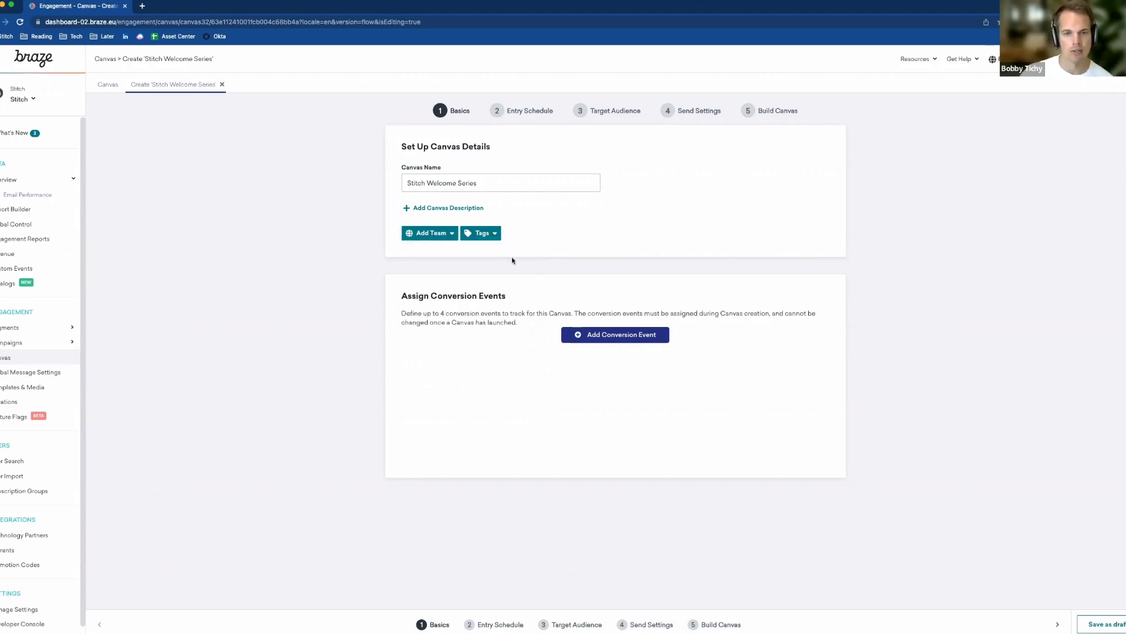
click(495, 234)
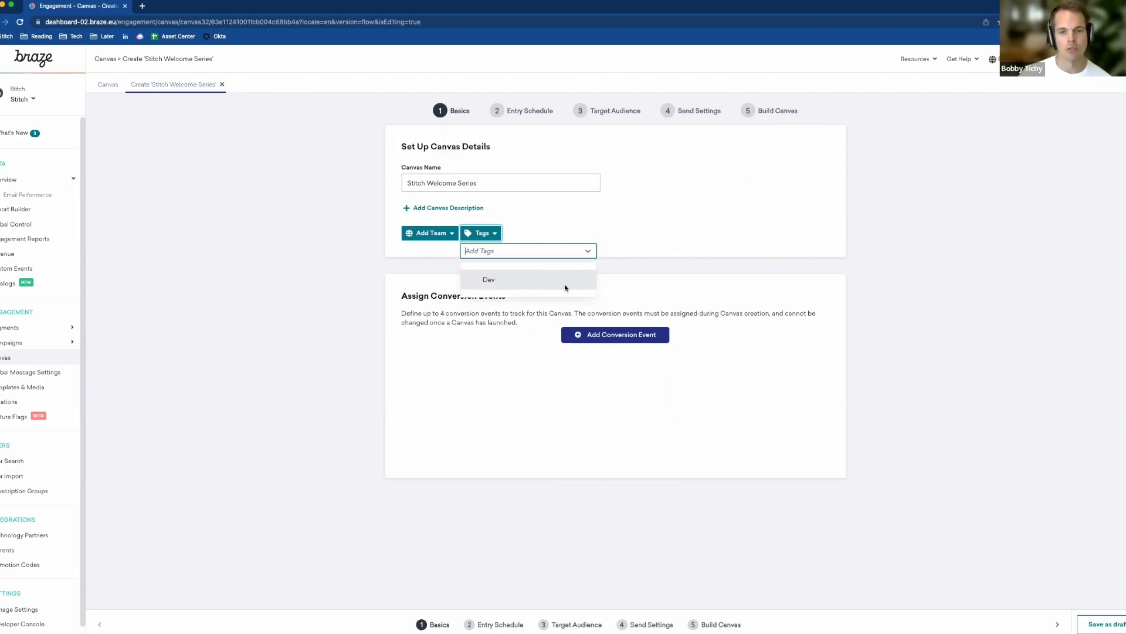
click(663, 264)
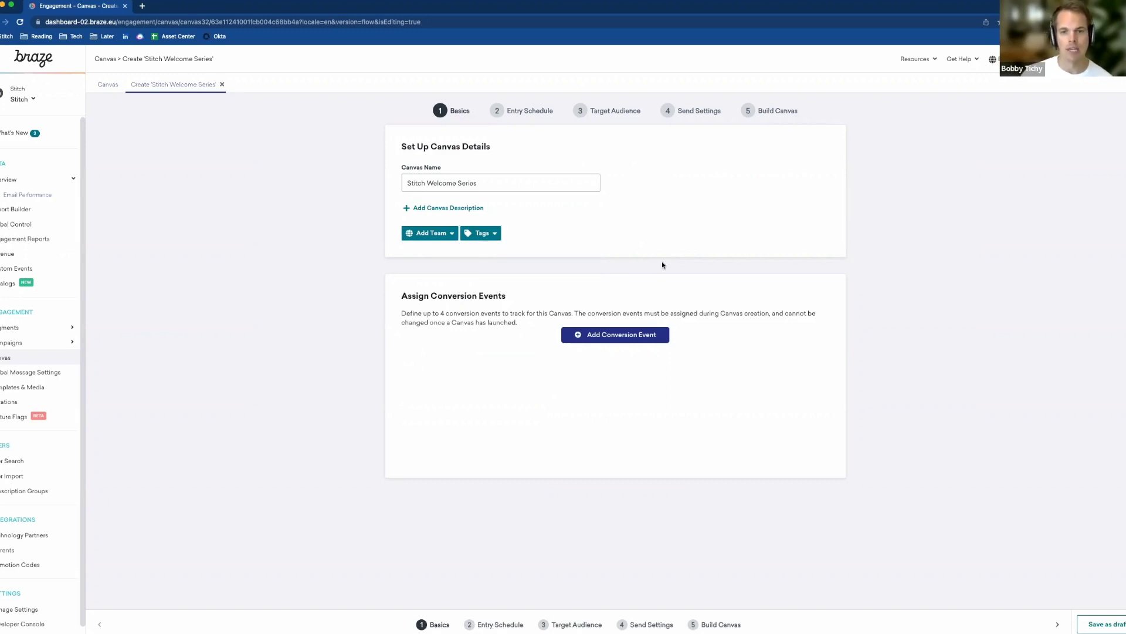
- Add a primary conversion event, trying Makes Purchase and Performs Custom Event before choosing Upgrade App
click(621, 337)
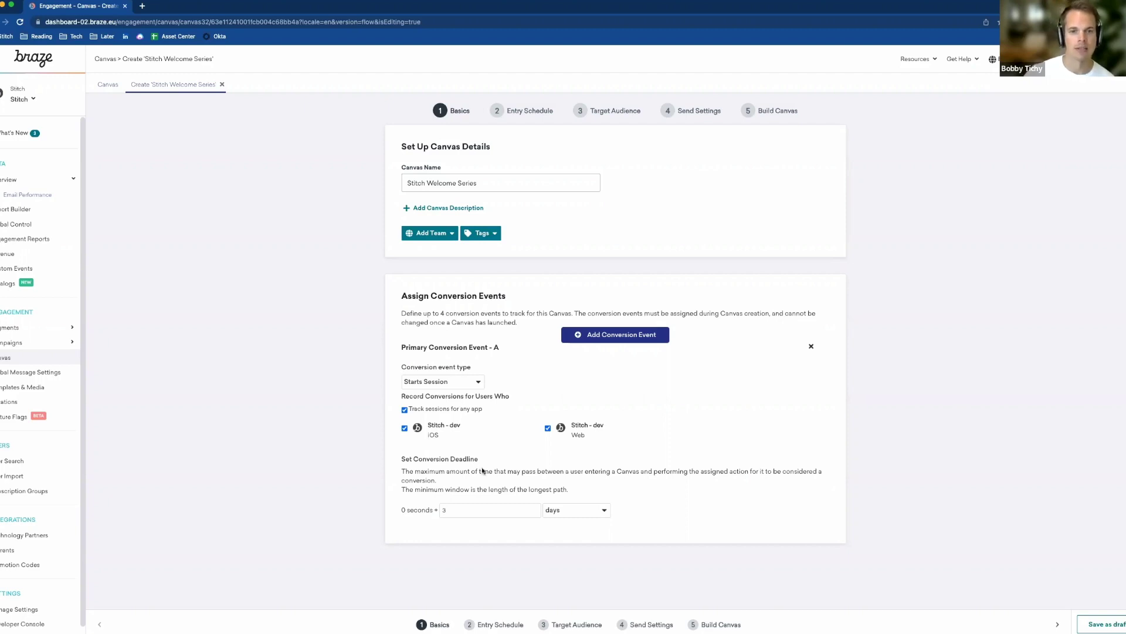
click(470, 383)
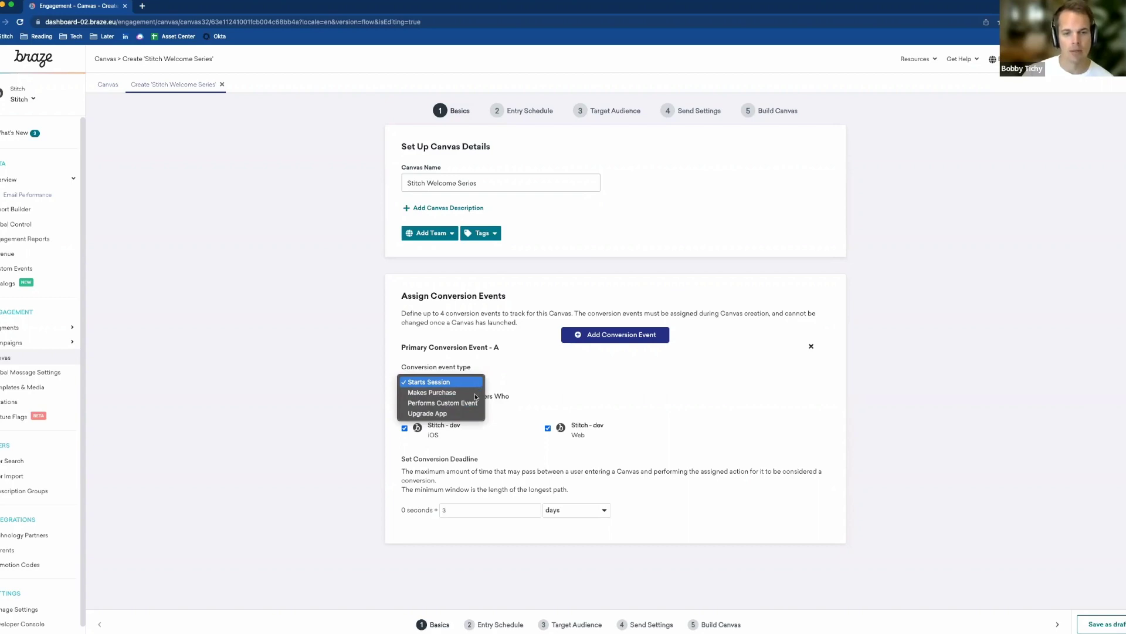
click(475, 392)
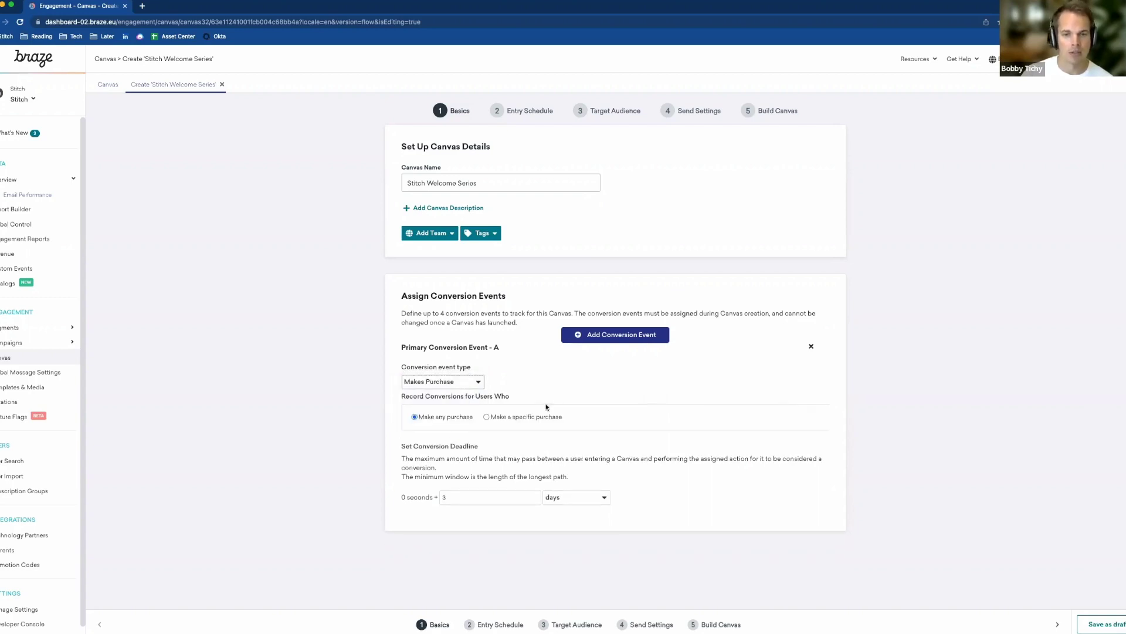
click(474, 387)
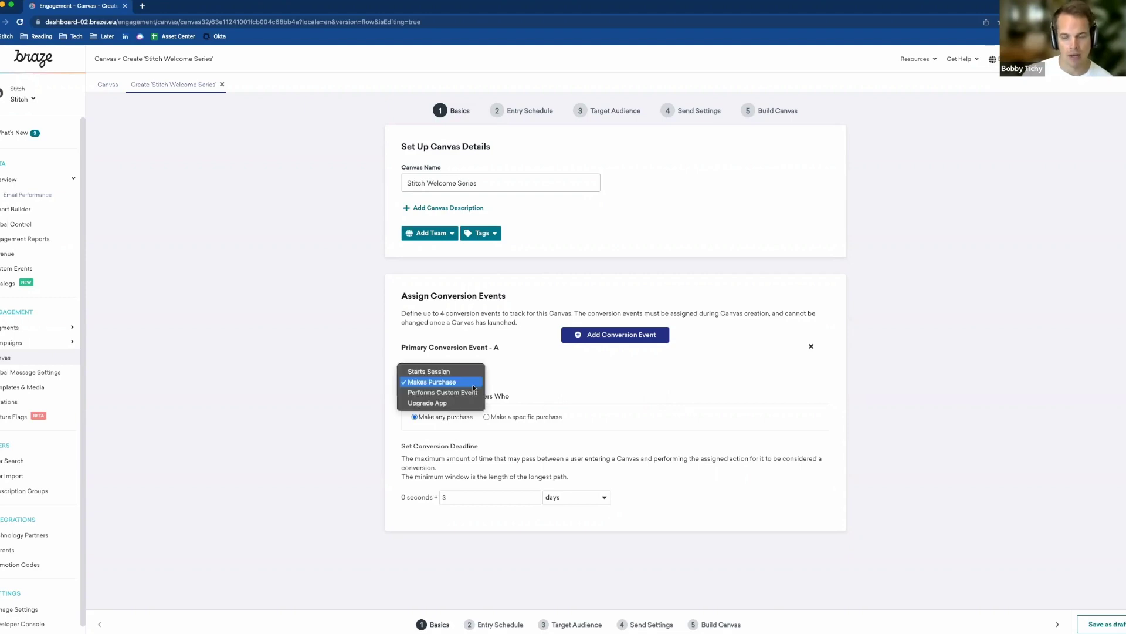
click(474, 392)
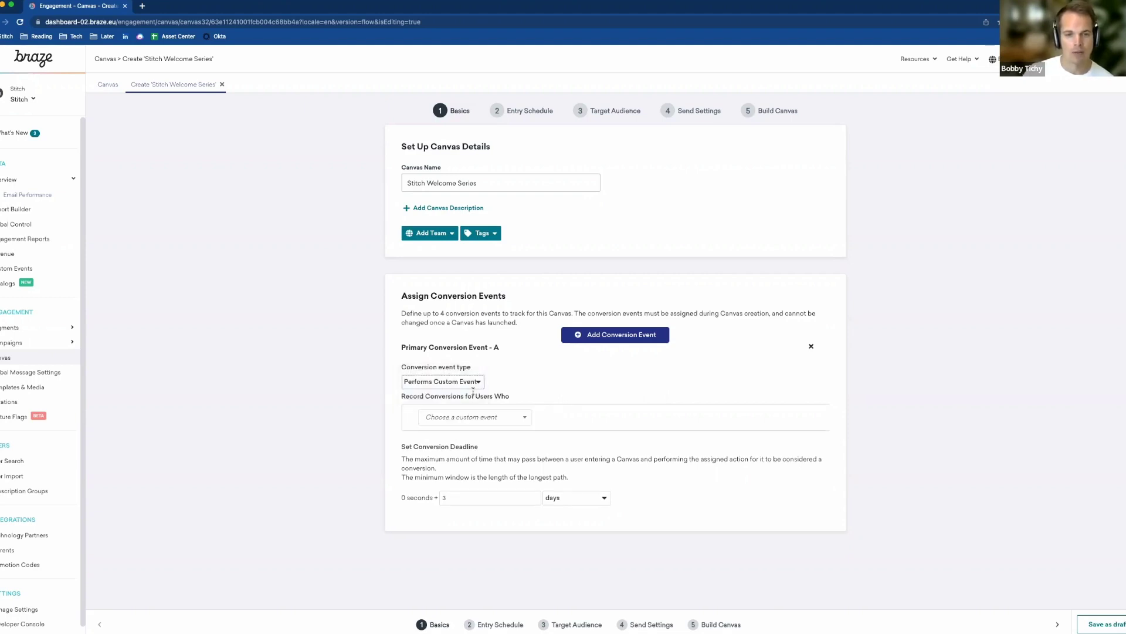
click(512, 416)
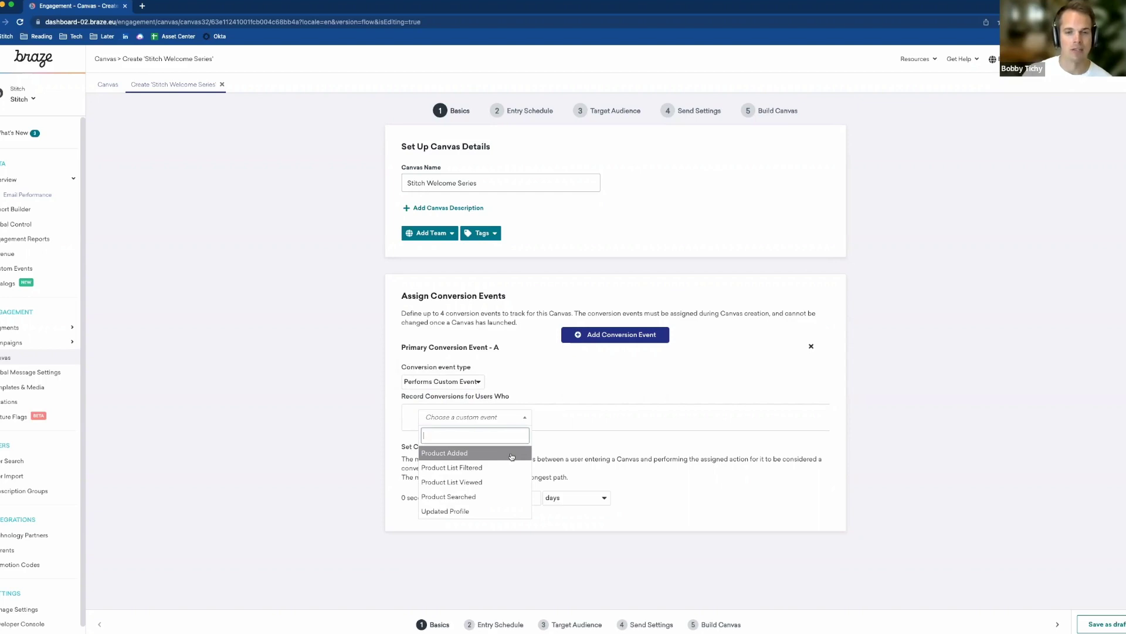
click(446, 382)
click(463, 392)
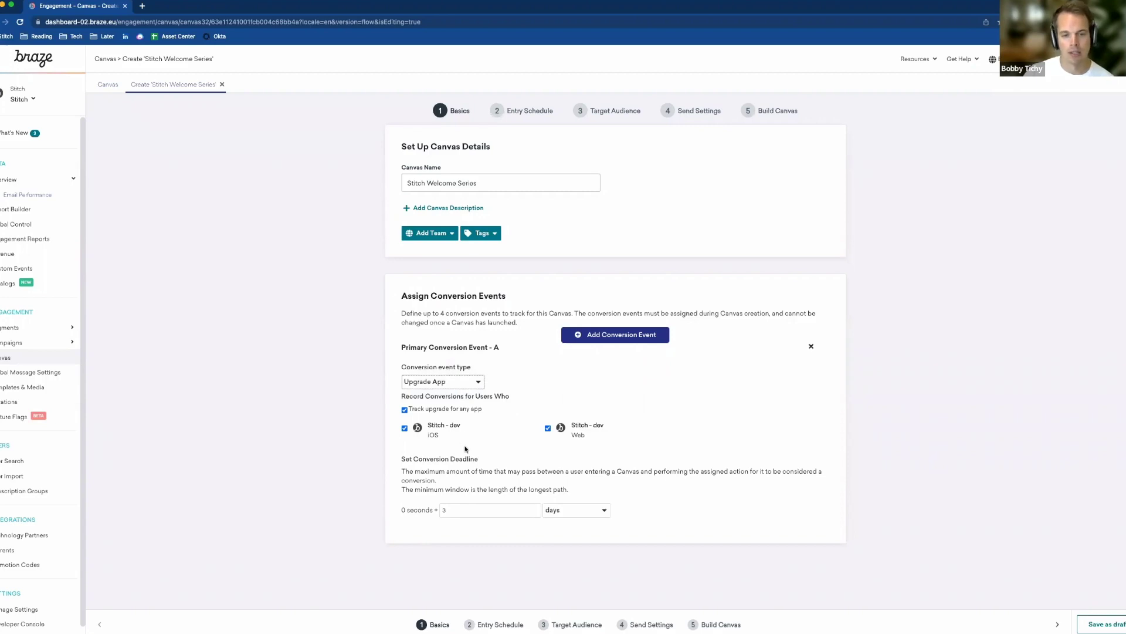
click(469, 382)
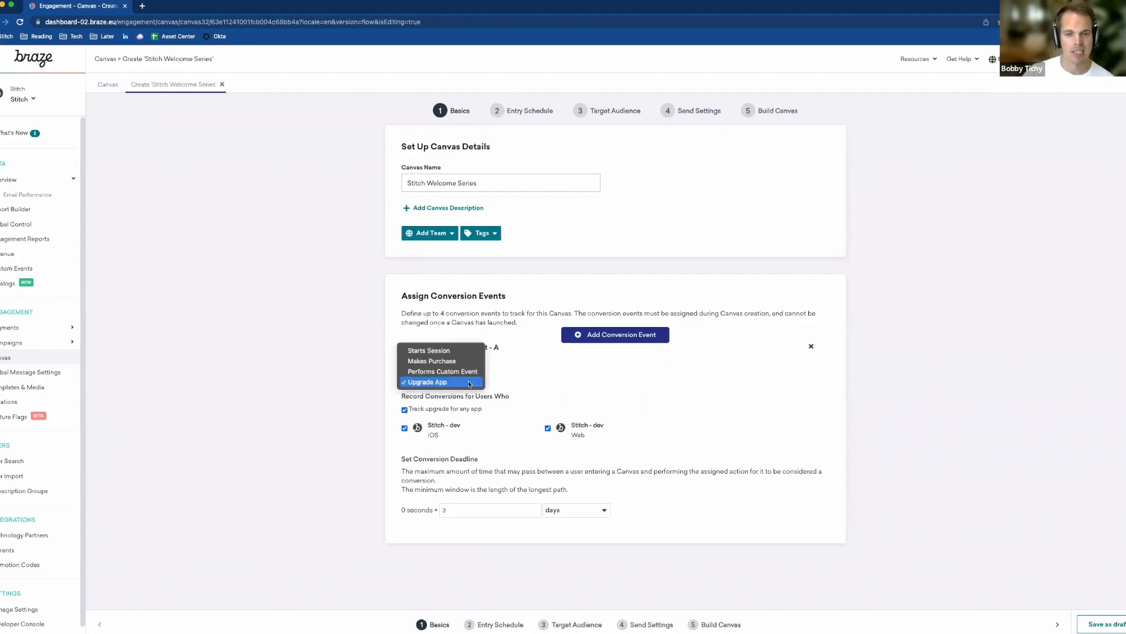
- Switch the conversion event to Starts Session with a 7-day deadline
click(457, 352)
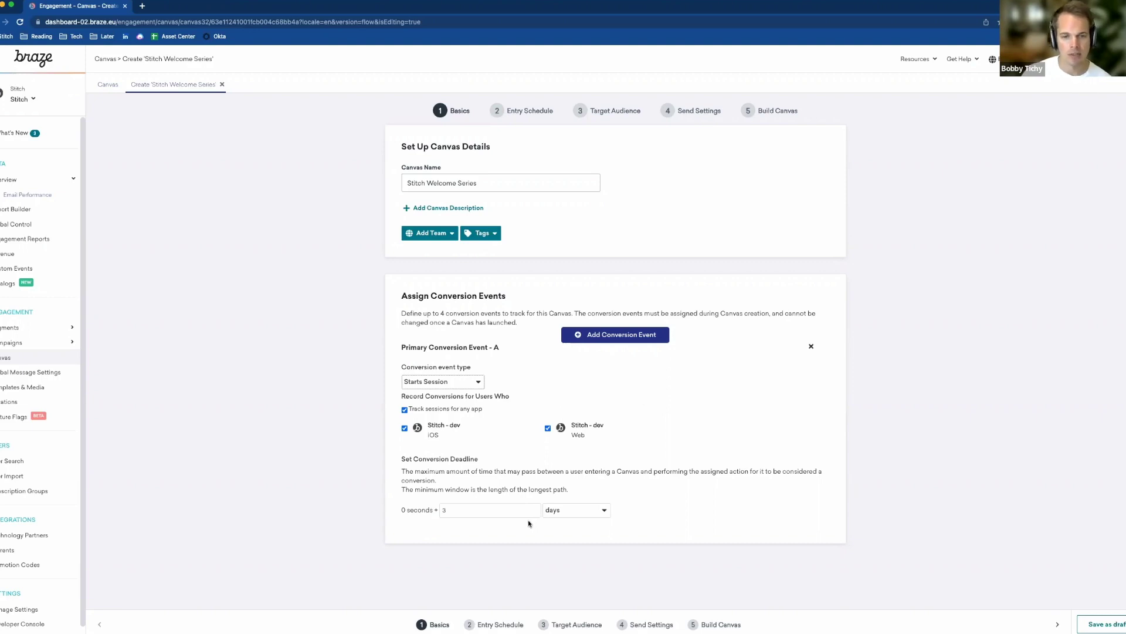
click(510, 515)
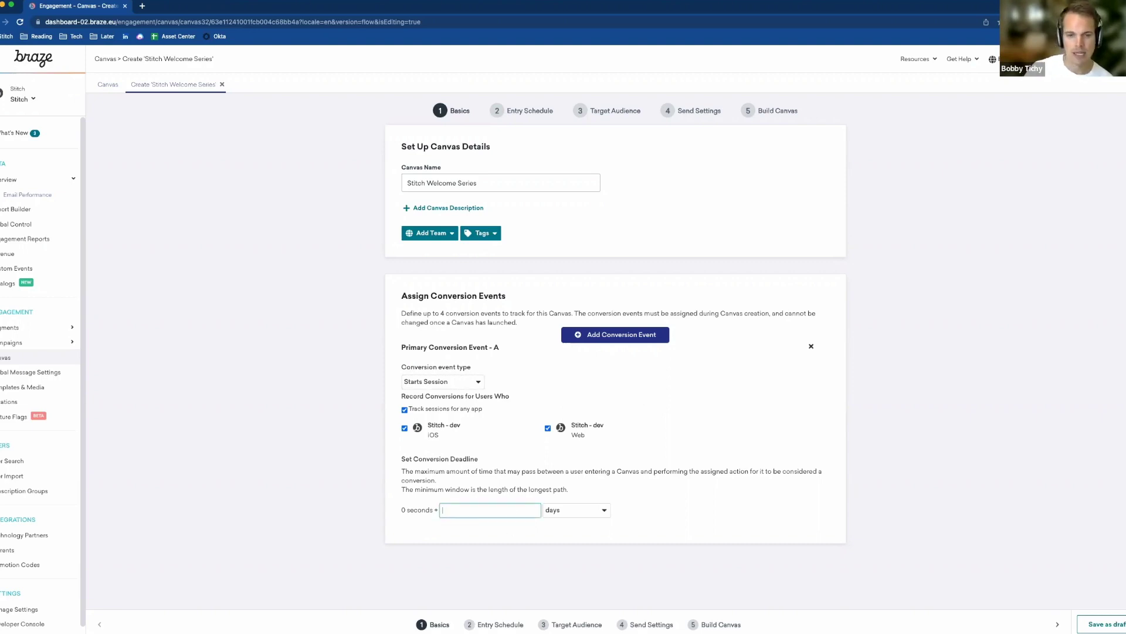
text(7)
click(604, 511)
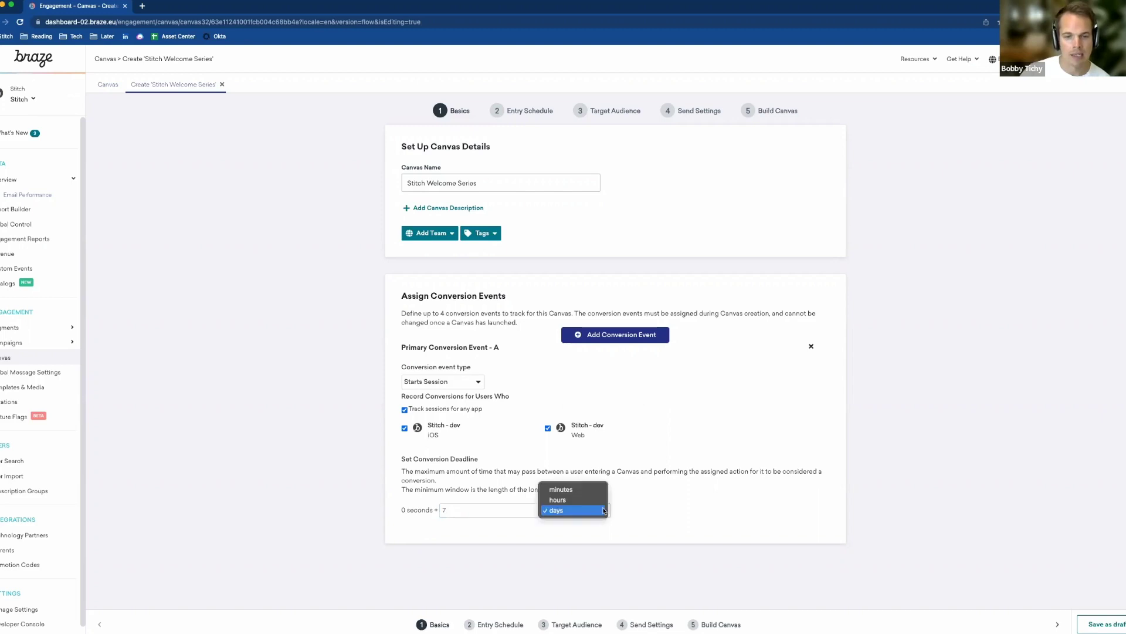
click(664, 507)
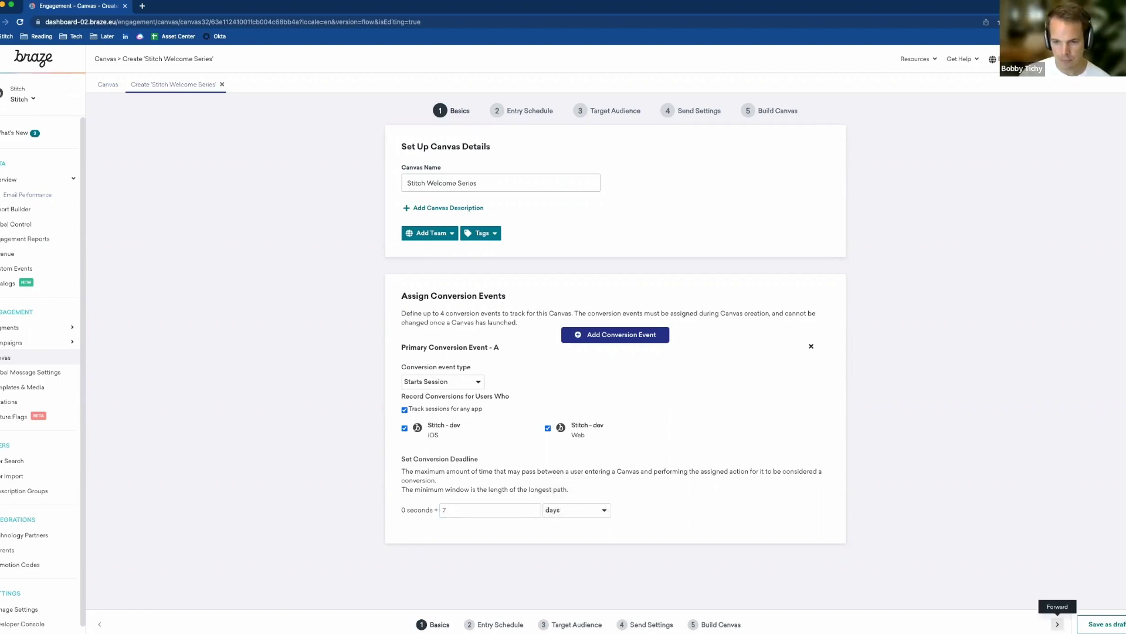
- On the Entry Schedule step, choose Action-Based entry triggered by adding an email address
click(1058, 623)
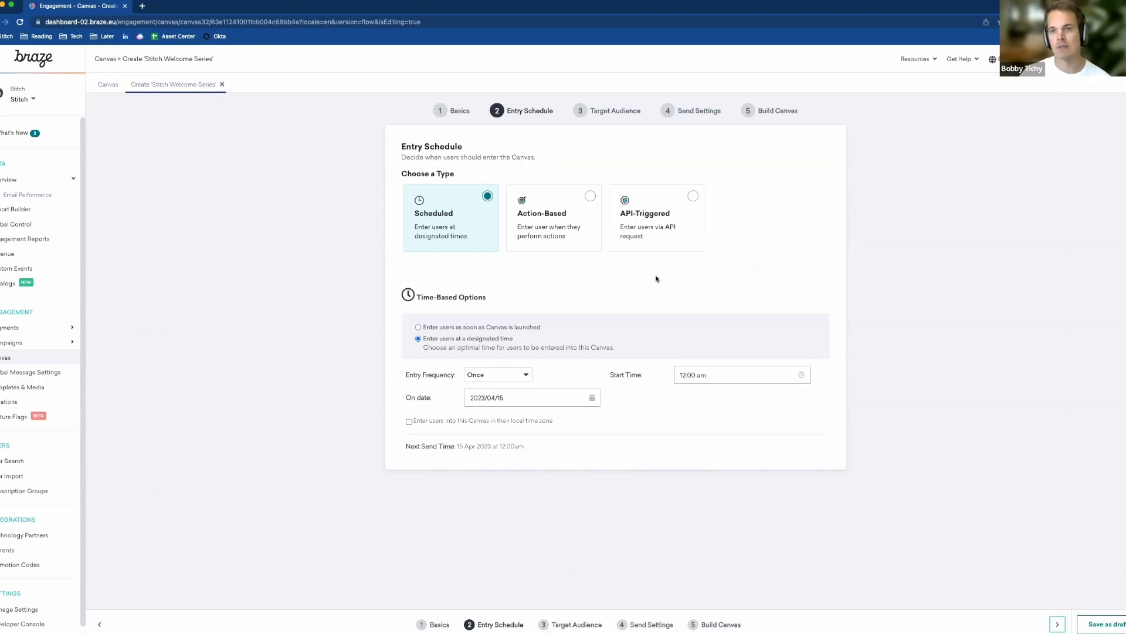
click(563, 214)
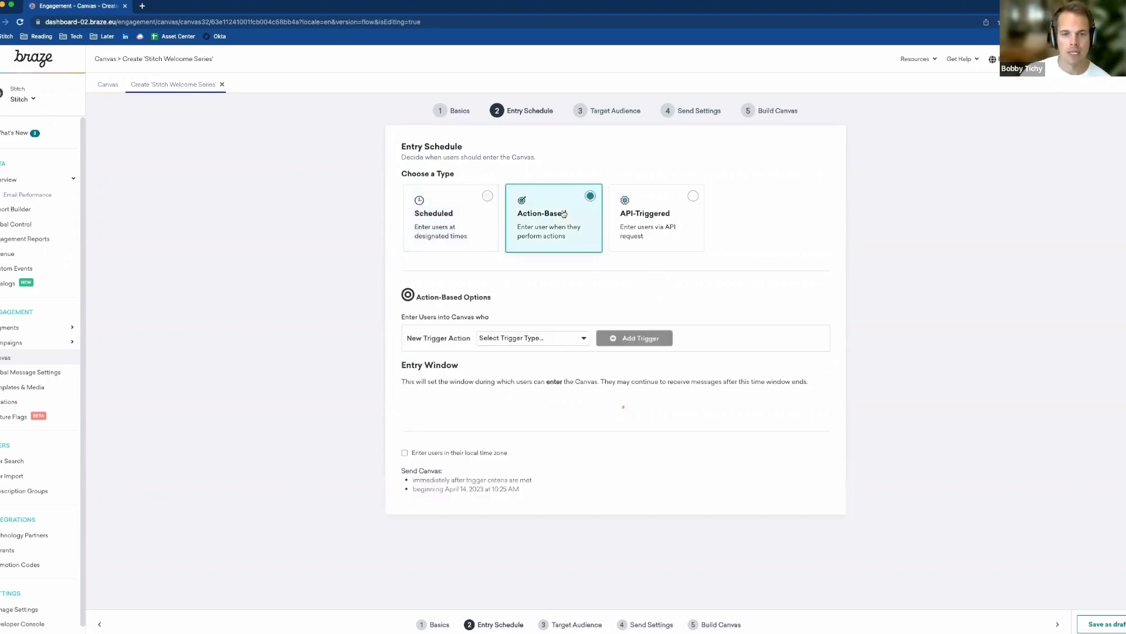
click(549, 339)
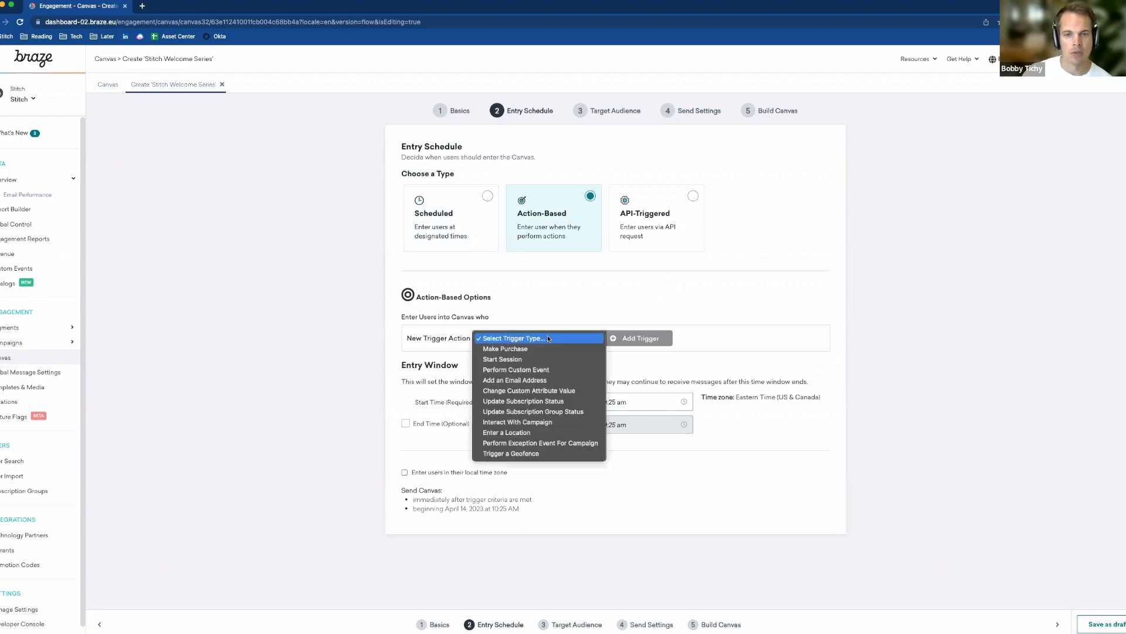
click(568, 380)
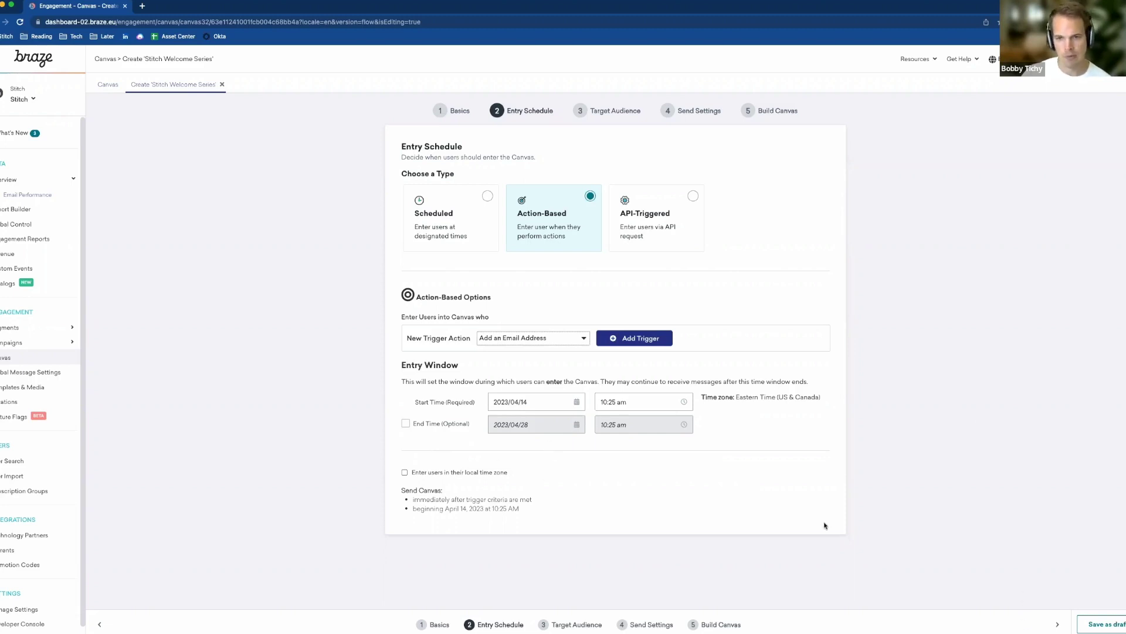
- On the Target Audience step, set the entry audience to the Onboarding segment
click(1055, 625)
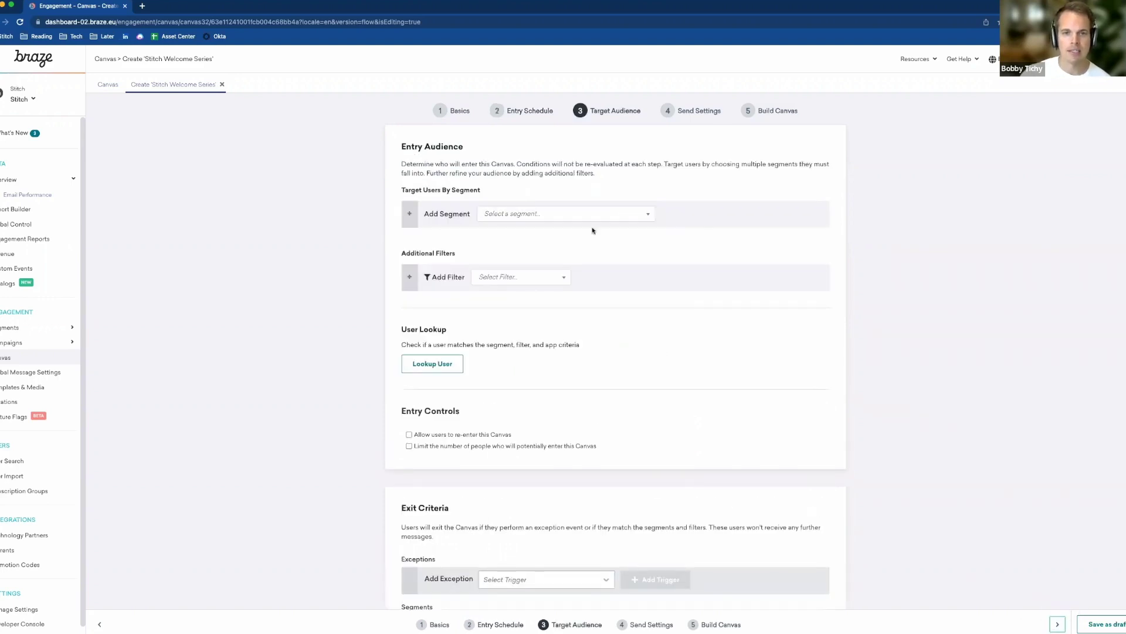
click(626, 219)
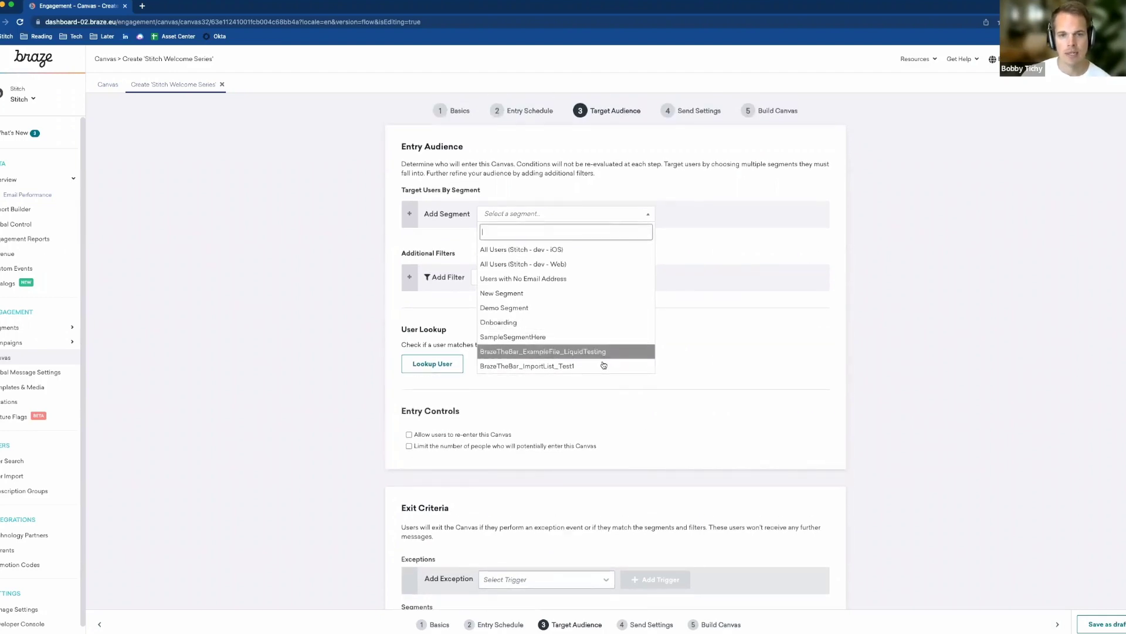
click(600, 330)
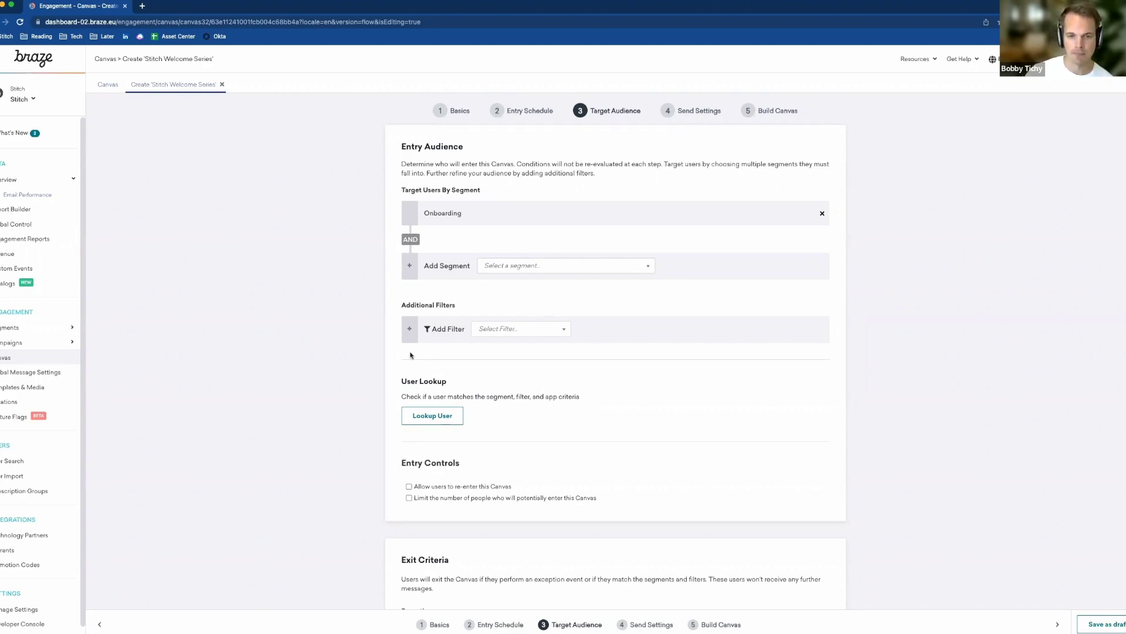
scroll(410, 355, down, 1)
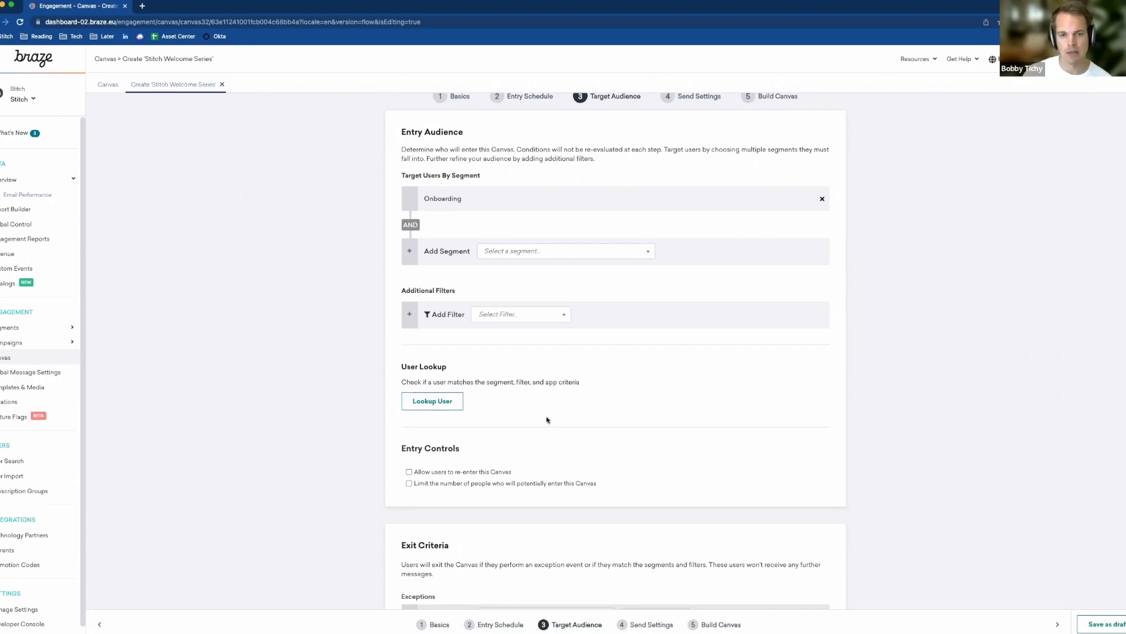
scroll(547, 420, down, 1)
scroll(546, 420, down, 2)
click(506, 262)
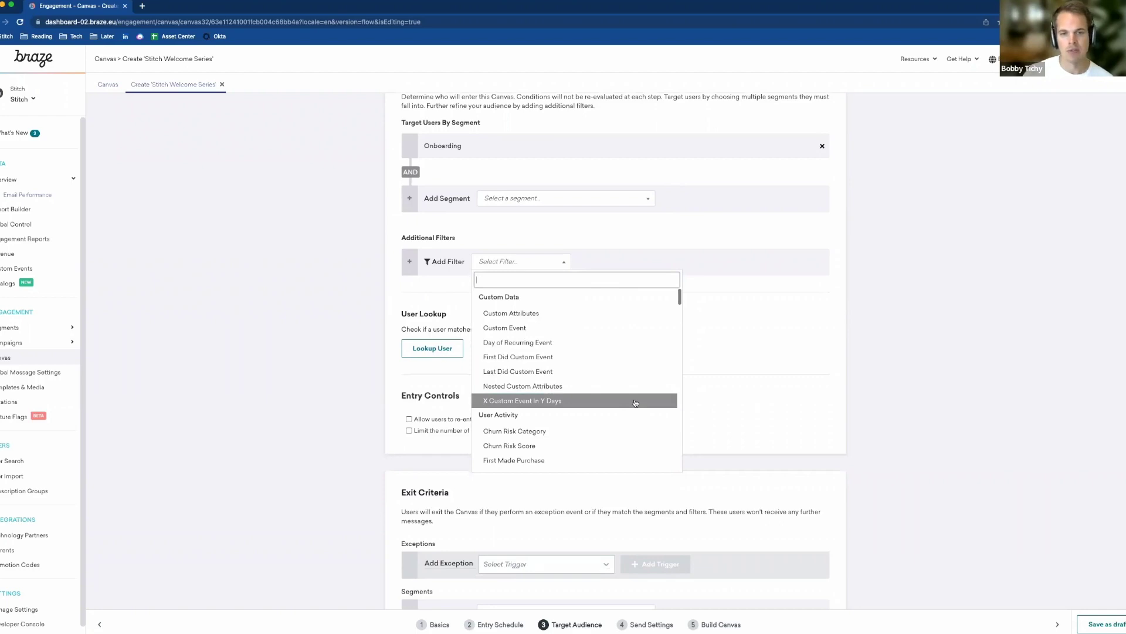
scroll(635, 403, down, 3)
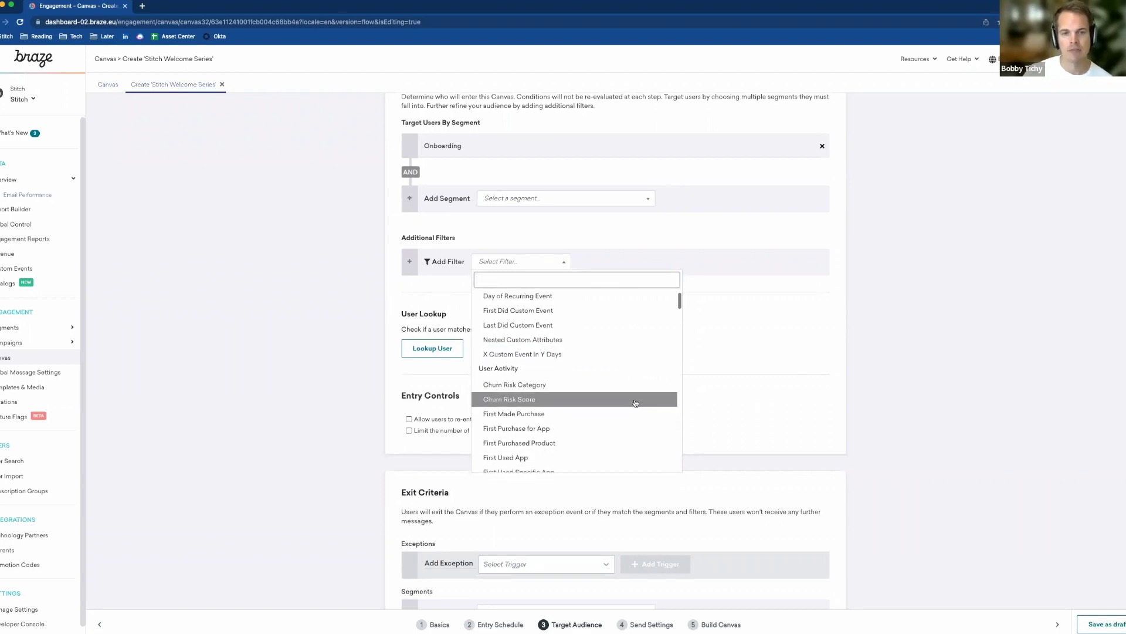
scroll(635, 403, down, 2)
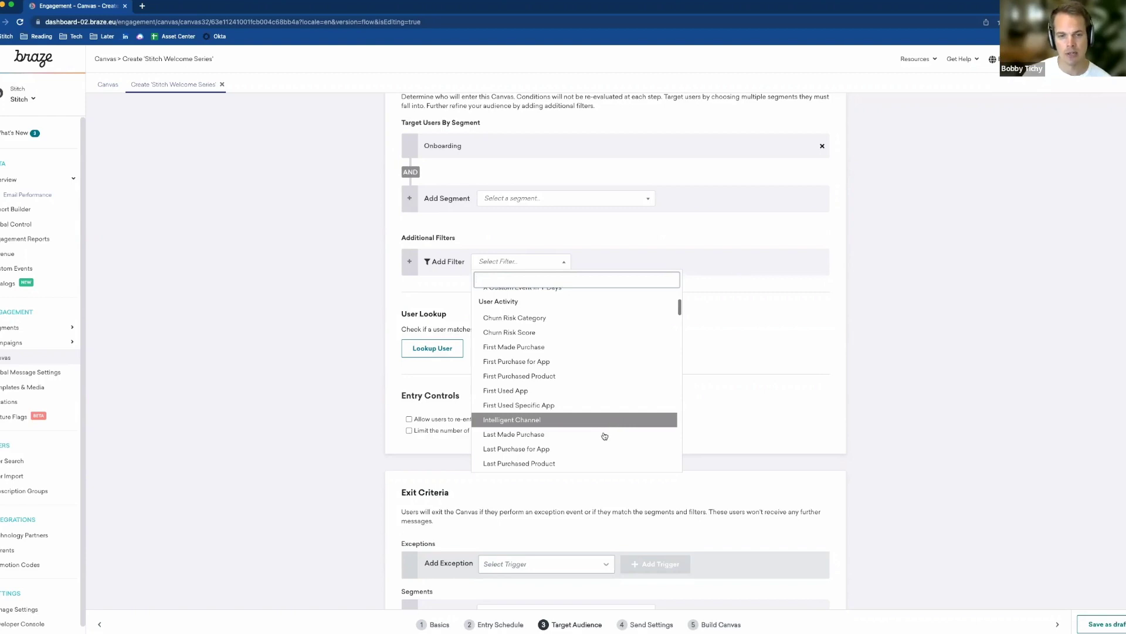
scroll(604, 447, down, 2)
scroll(604, 447, down, 4)
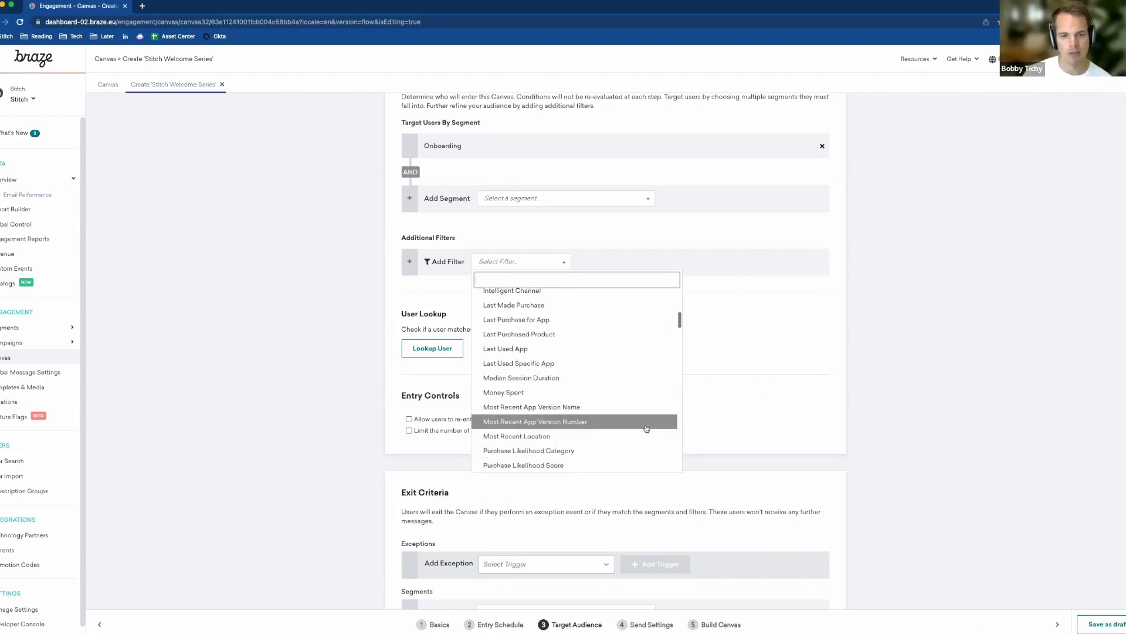
scroll(622, 382, down, 2)
scroll(598, 368, down, 5)
scroll(598, 369, down, 6)
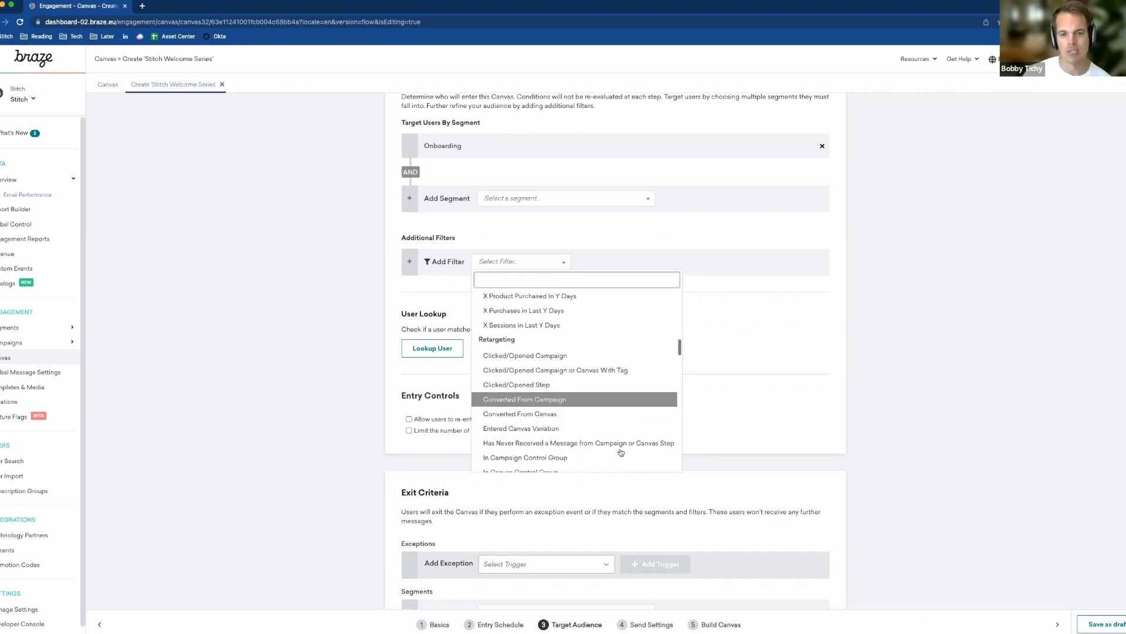
click(754, 360)
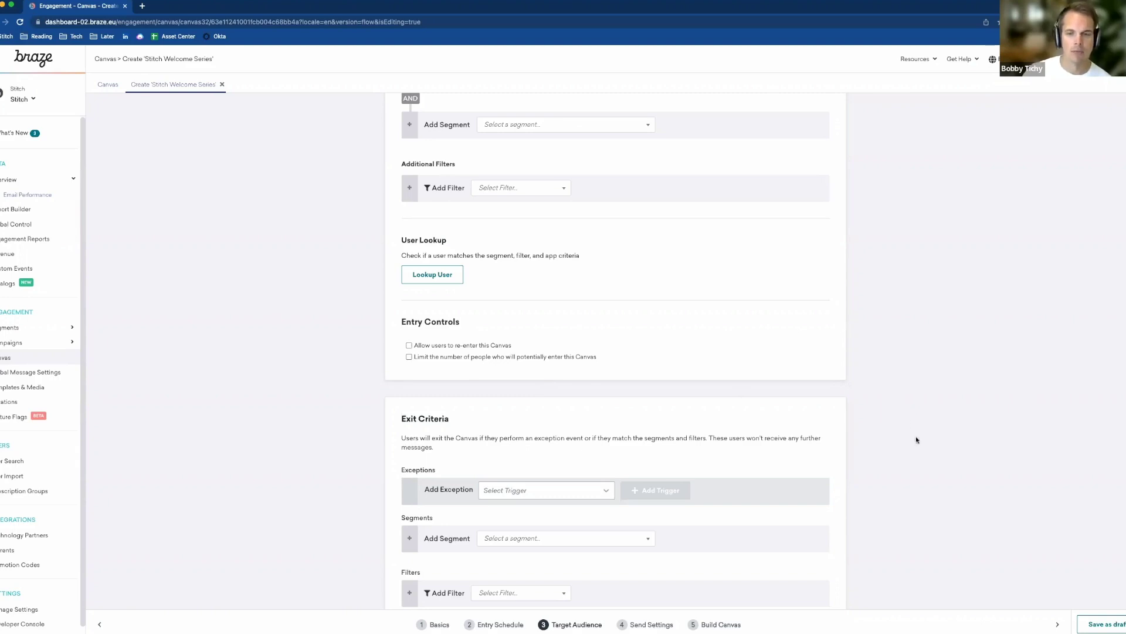
- Scroll down to Exit Criteria and open the exit trigger list
scroll(896, 483, down, 3)
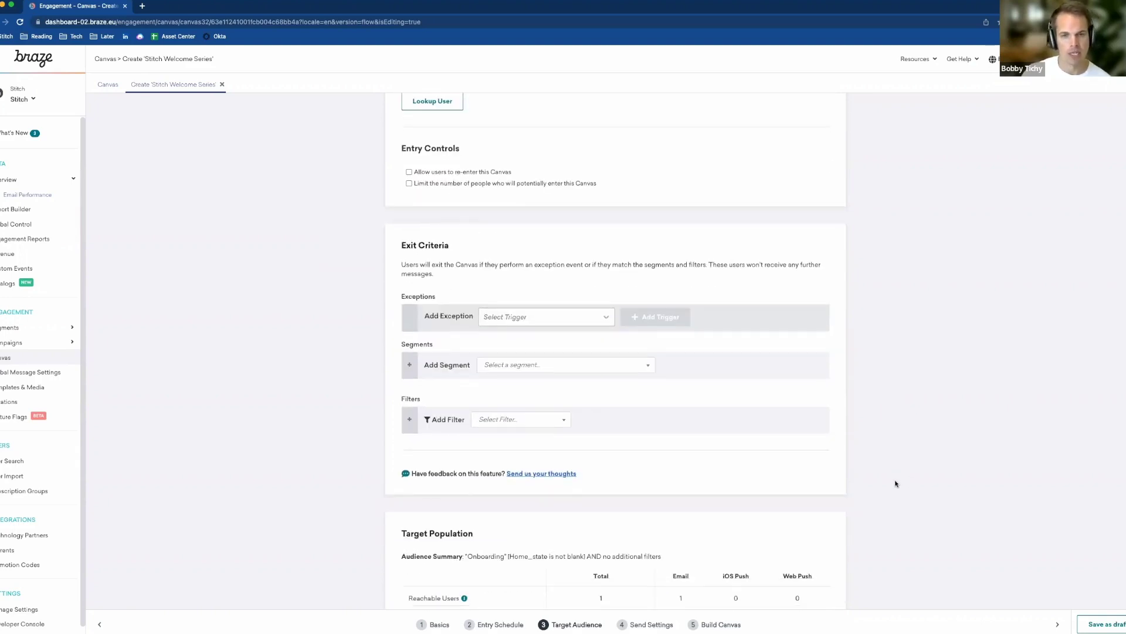
click(528, 315)
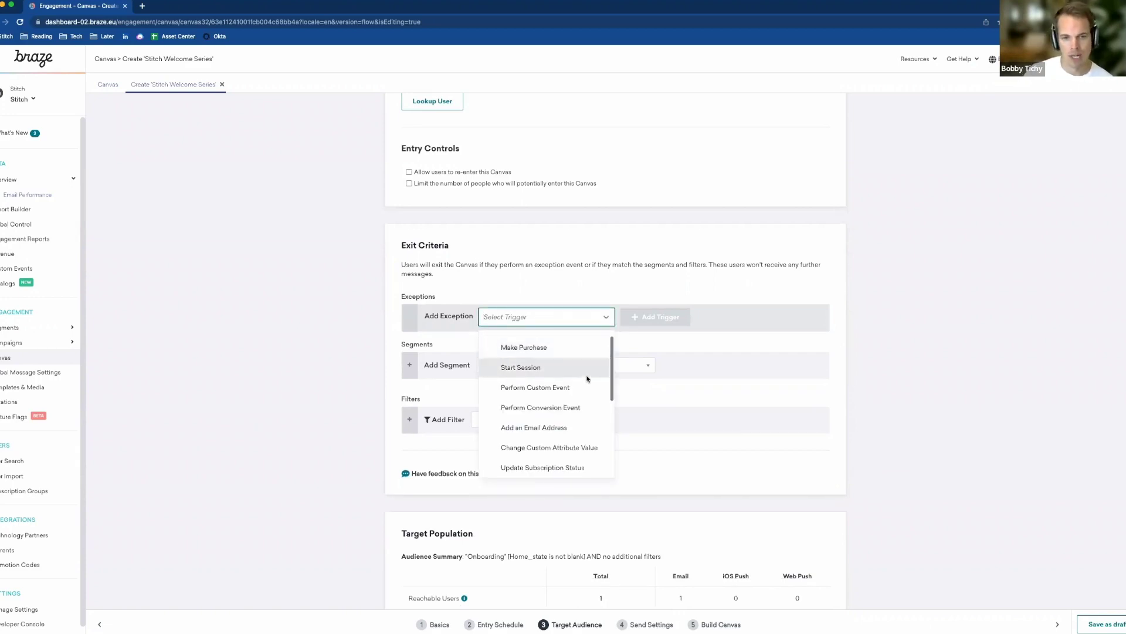
- Add two exit exceptions: Start Session and Make Purchase
click(586, 369)
click(658, 320)
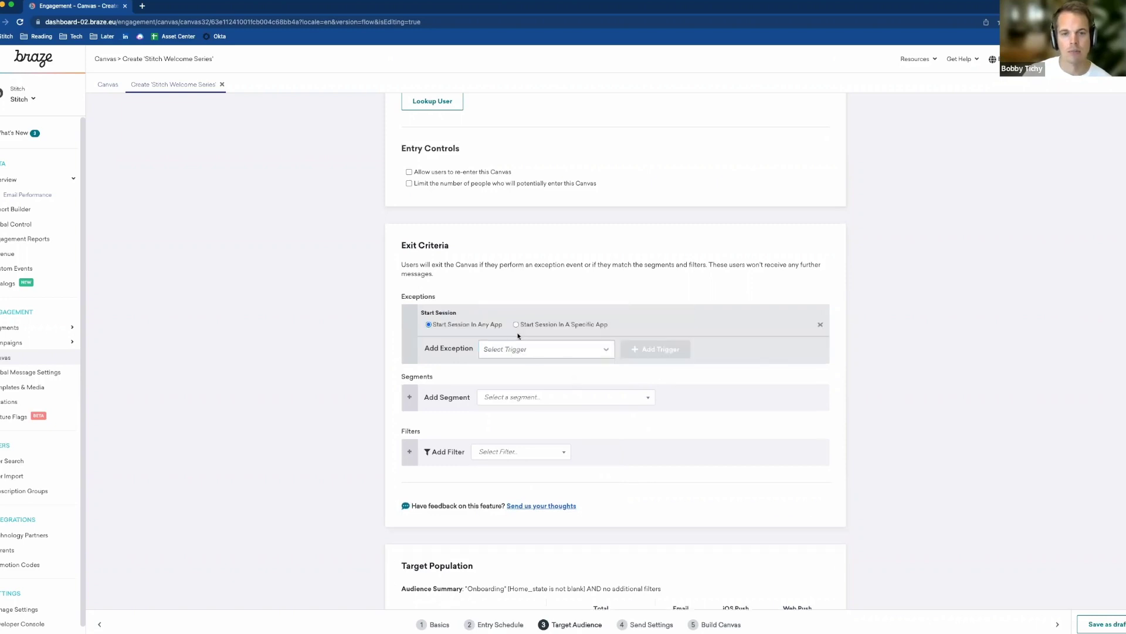
click(586, 349)
click(508, 378)
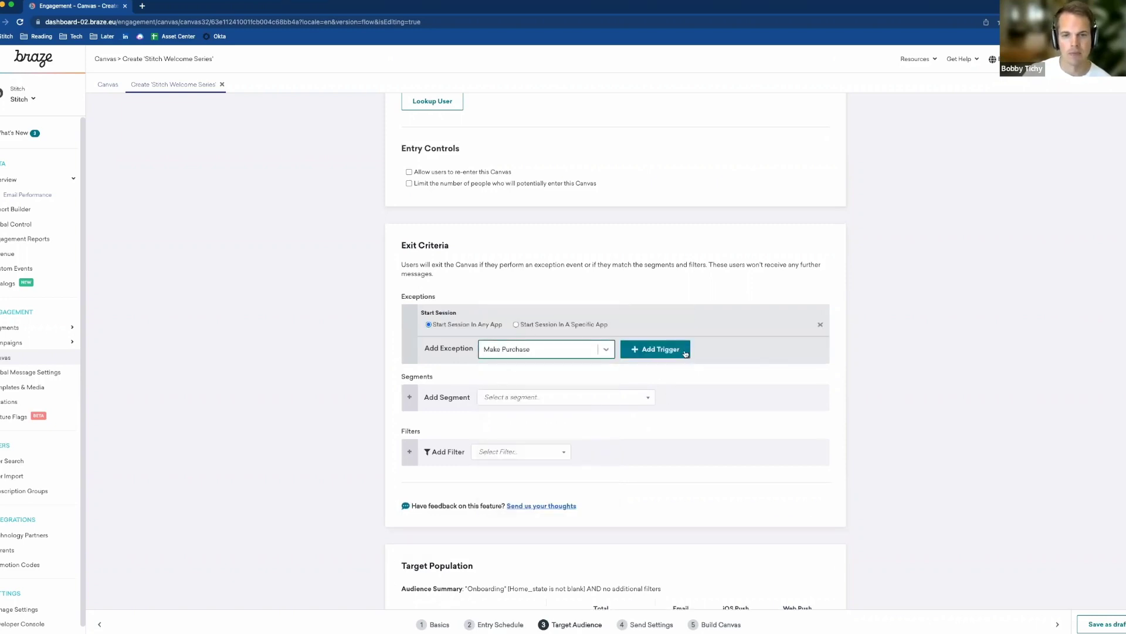
click(658, 349)
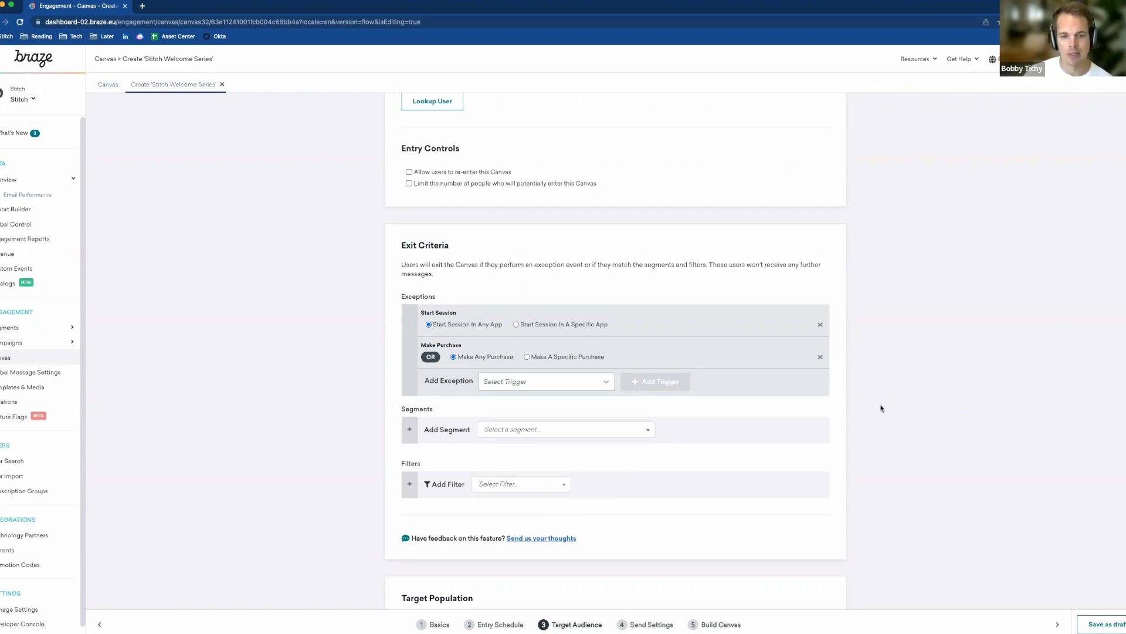
- Review the Target Population summary and go on to Send Settings
scroll(881, 408, down, 1)
scroll(880, 408, down, 1)
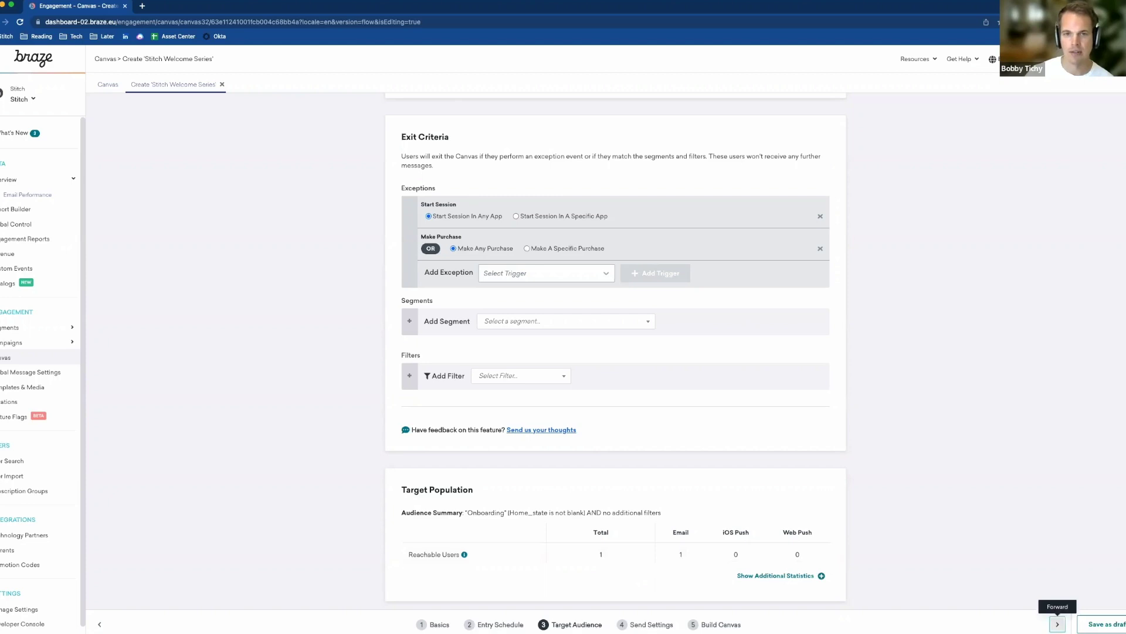
click(1058, 623)
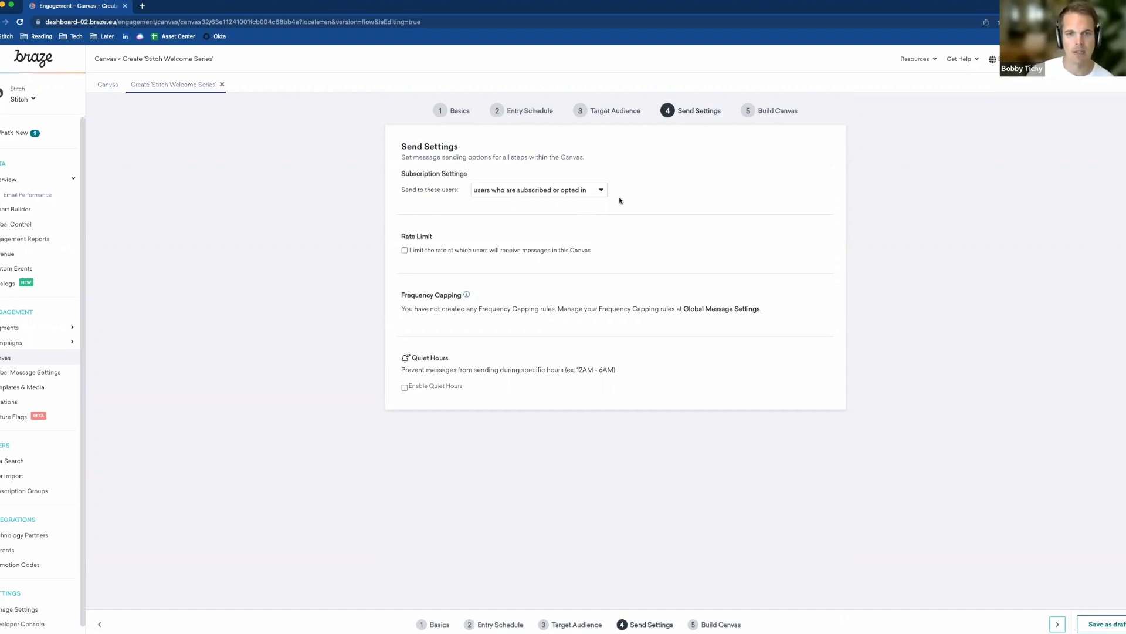
click(601, 190)
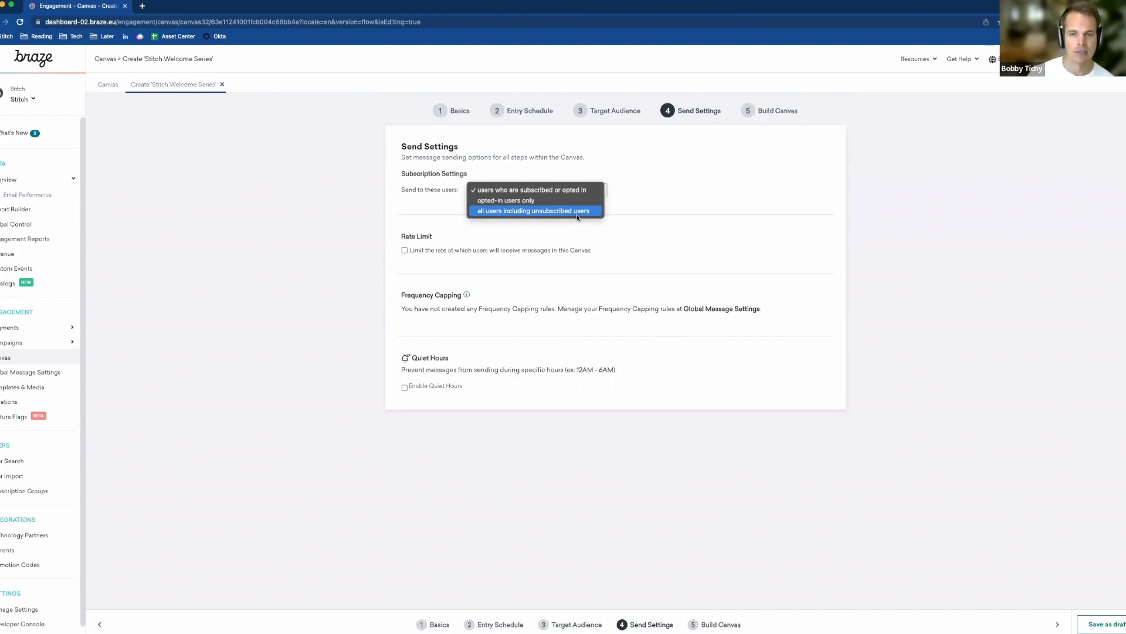
click(624, 332)
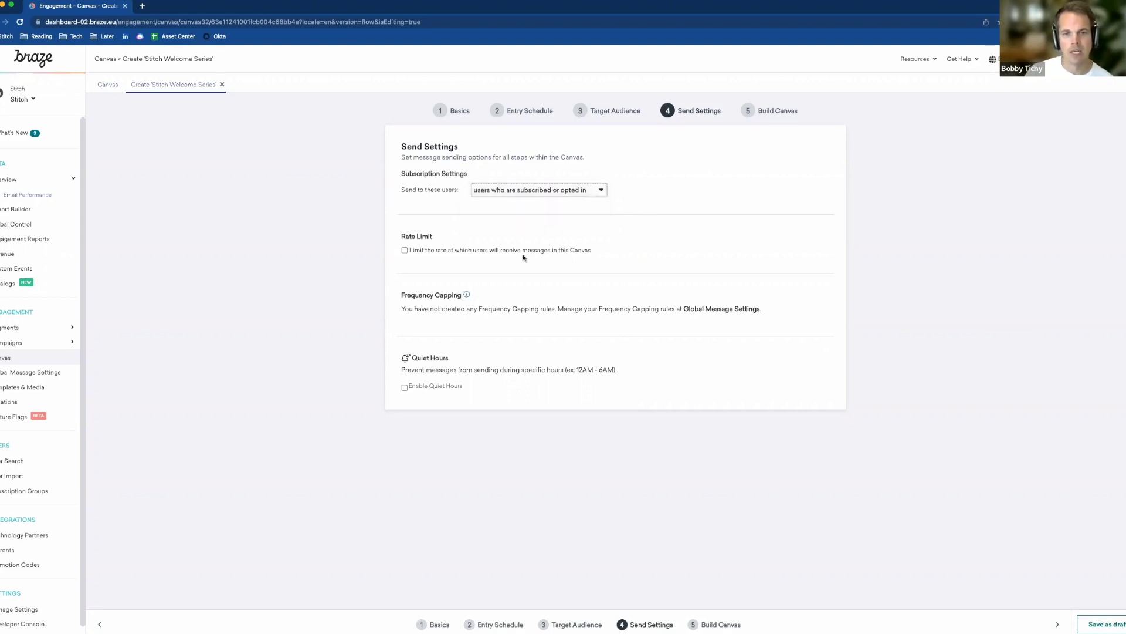
- Try a 500,000-per-minute rate limit, then turn rate limiting back off
click(480, 258)
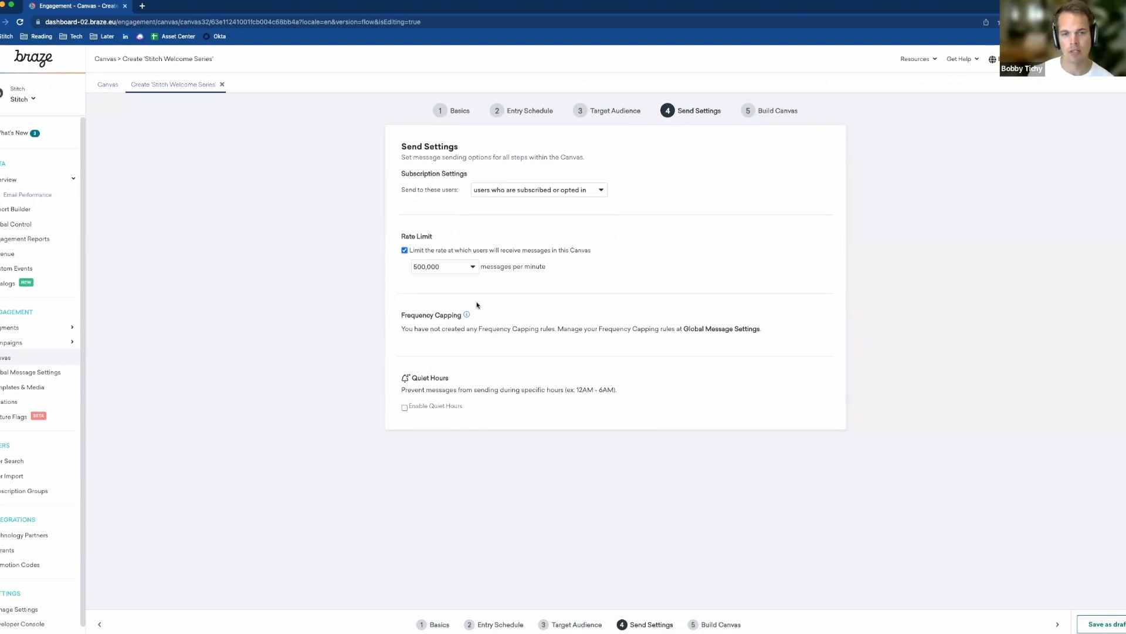
click(474, 267)
click(577, 277)
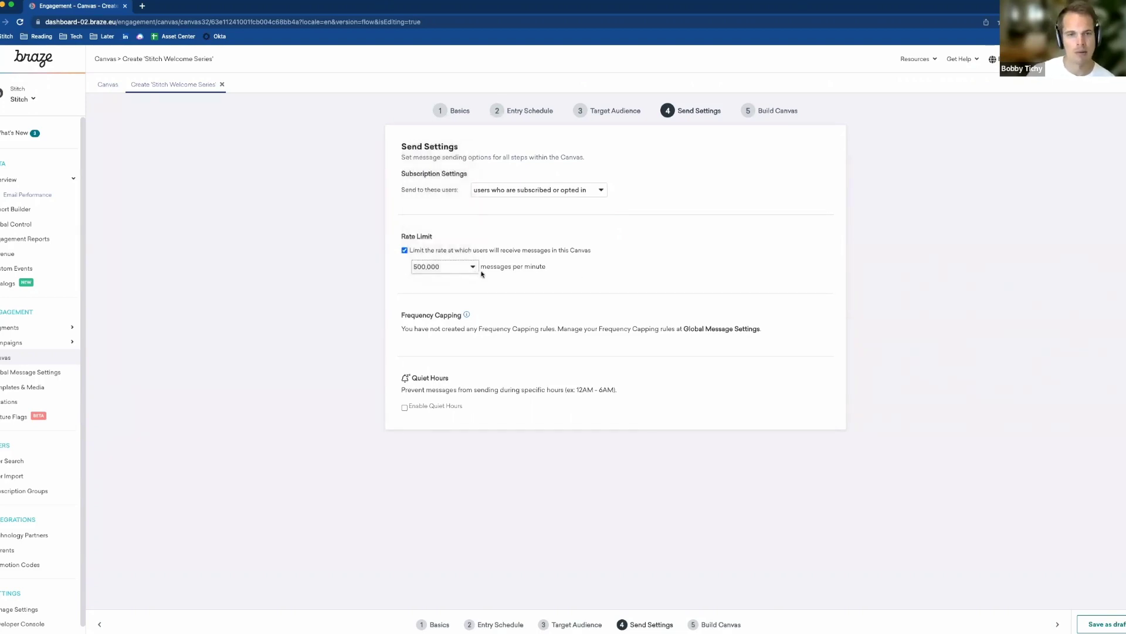
click(405, 250)
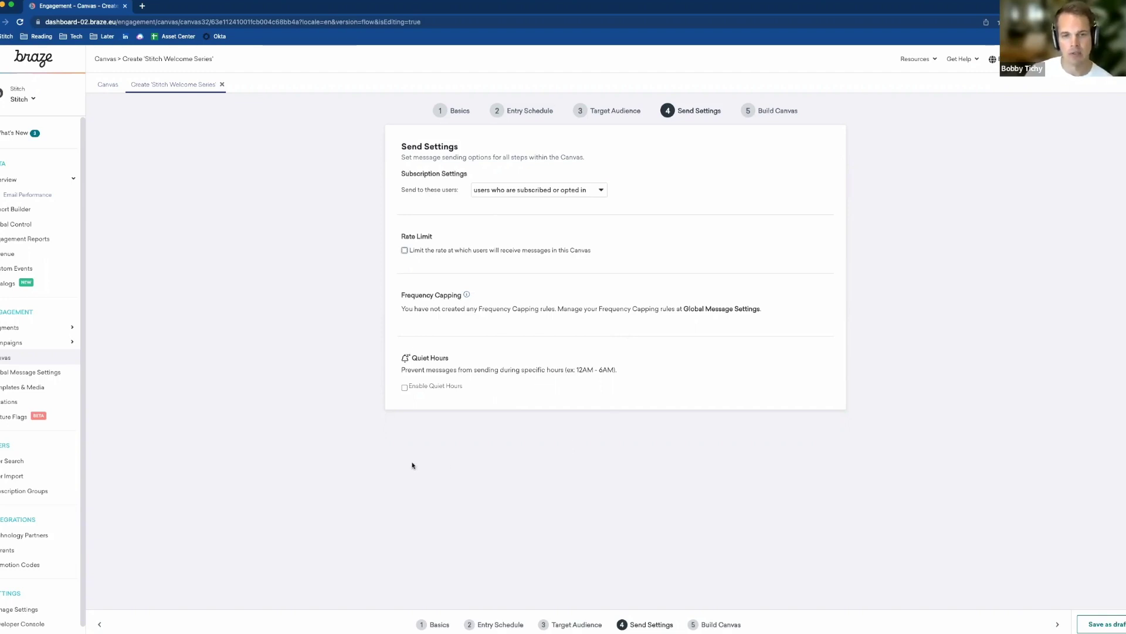
- Enable quiet hours, sending held messages at the next available time
click(405, 388)
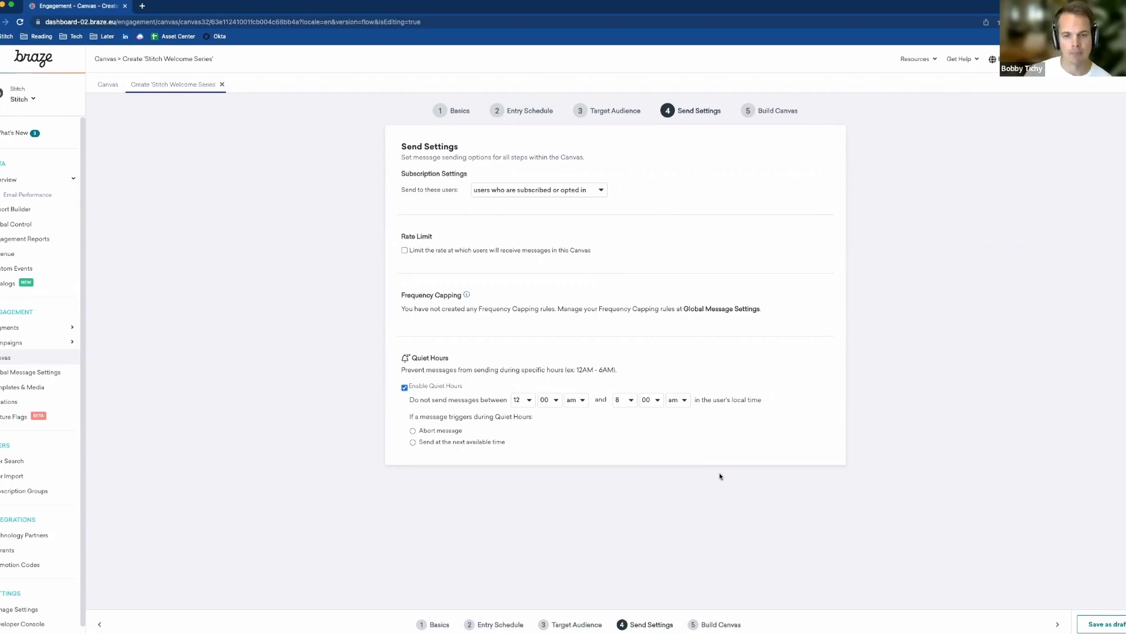
click(479, 444)
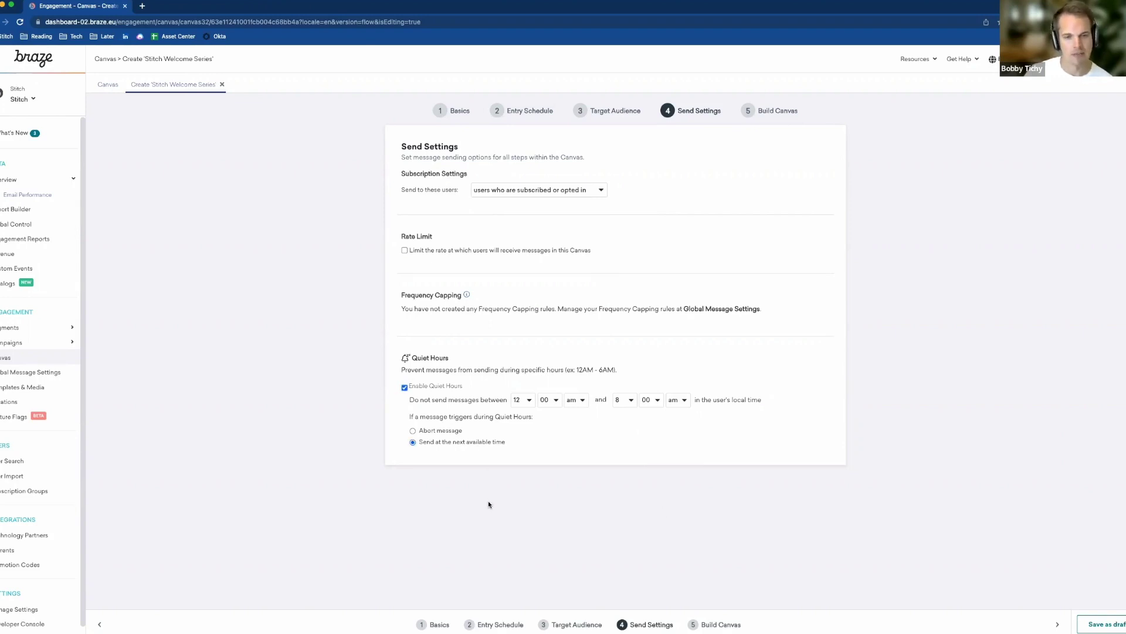
click(1060, 626)
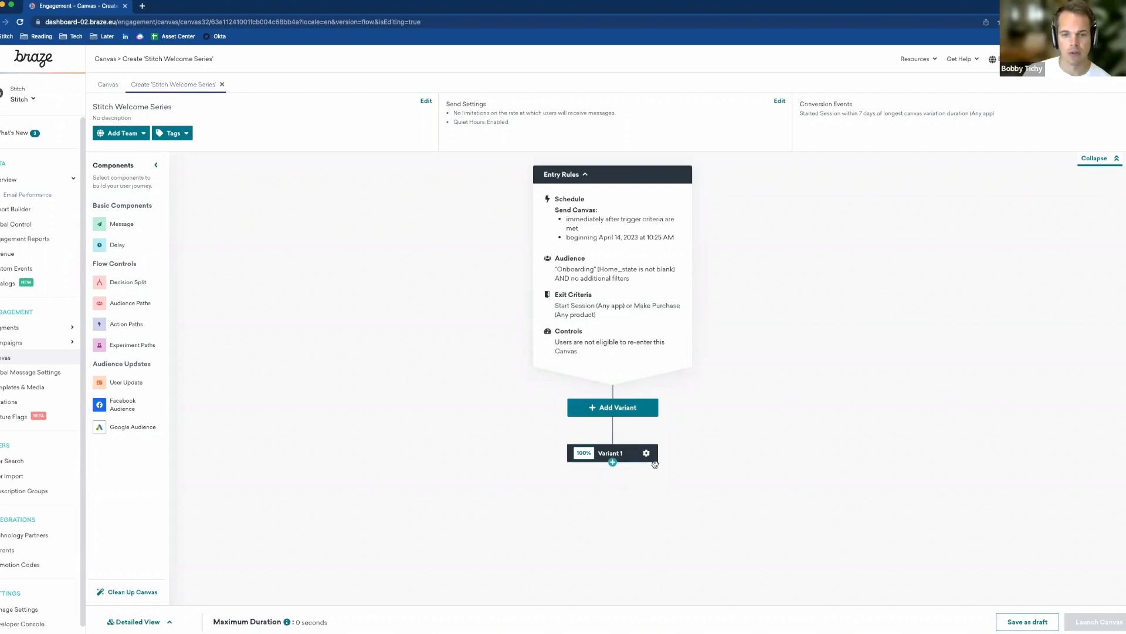
- Link a new Message step below Variant 1 and open its Messages setup
drag(611, 466, 465, 528)
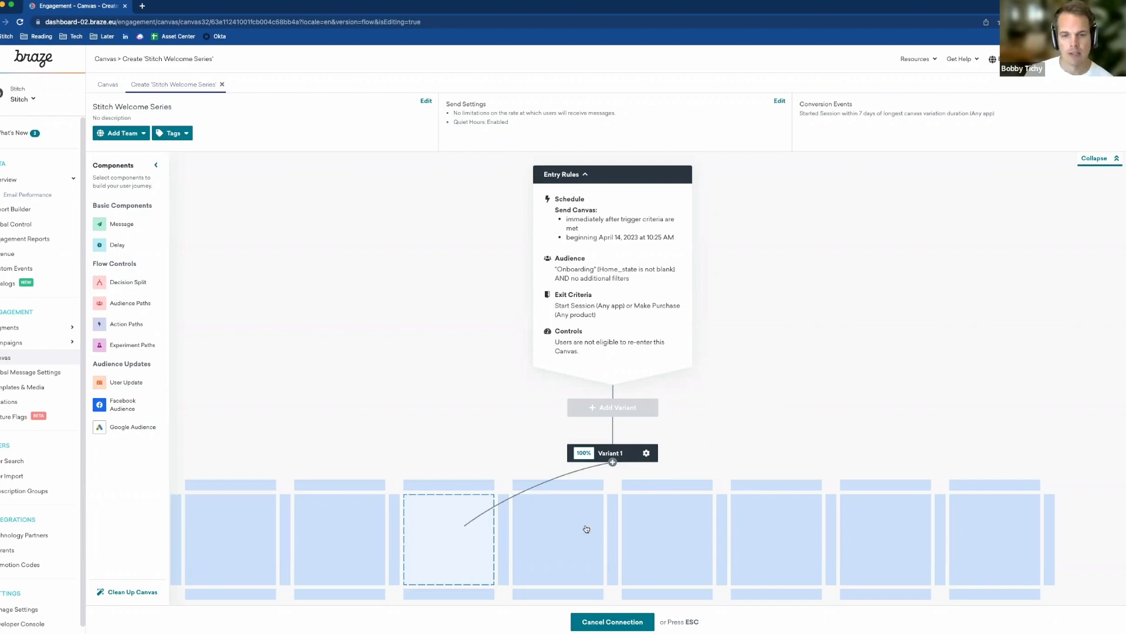
click(569, 535)
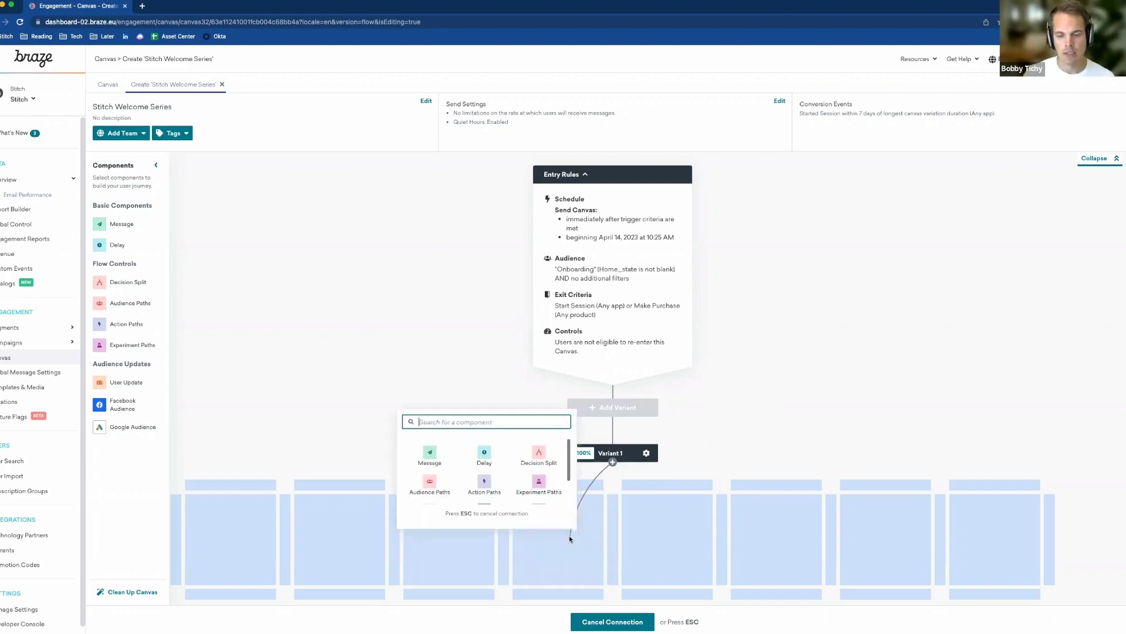
click(431, 455)
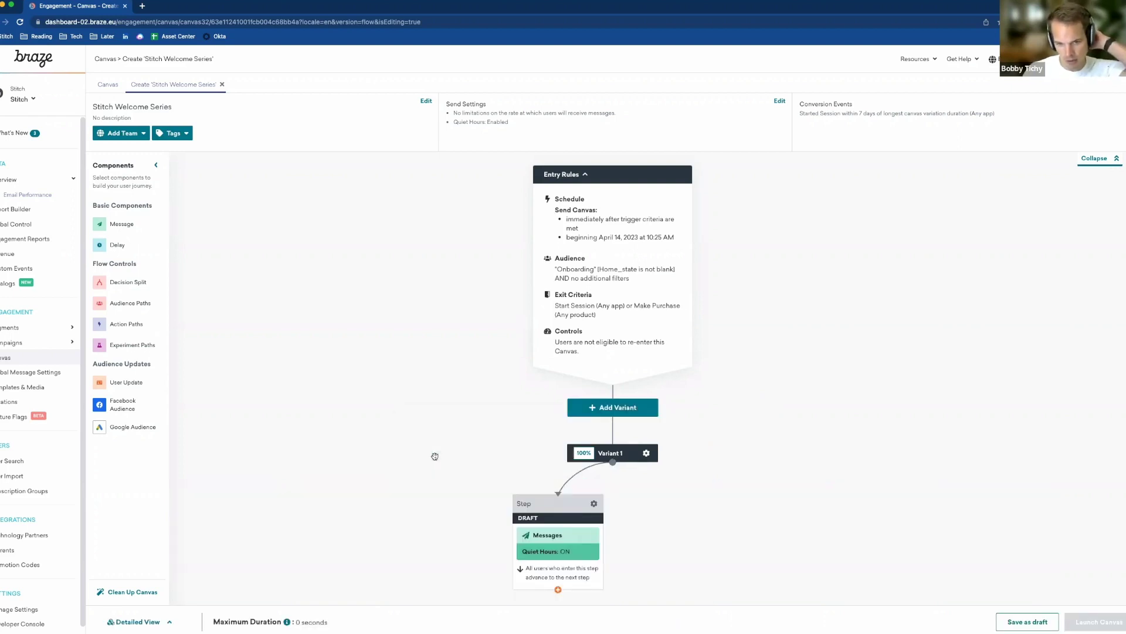
scroll(436, 493, down, 2)
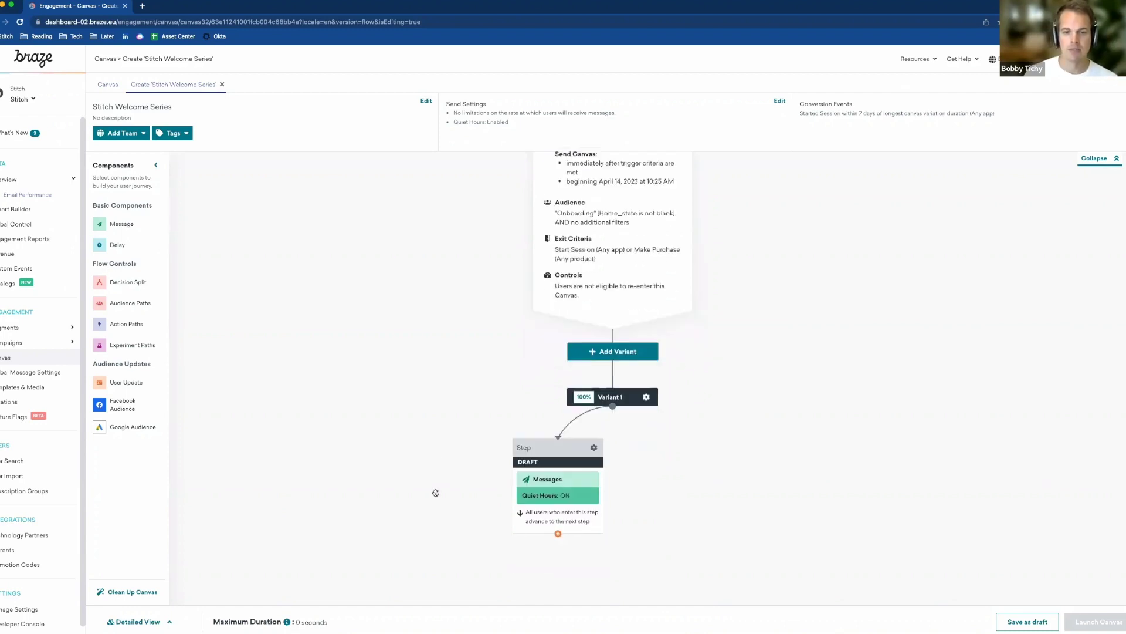
scroll(436, 492, down, 2)
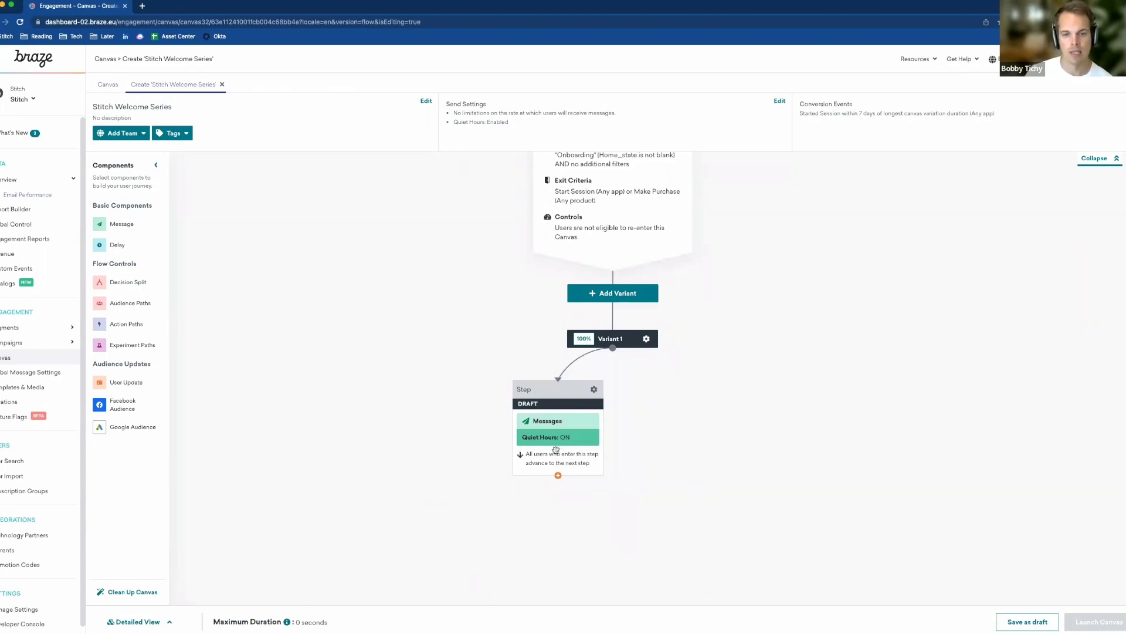
click(557, 428)
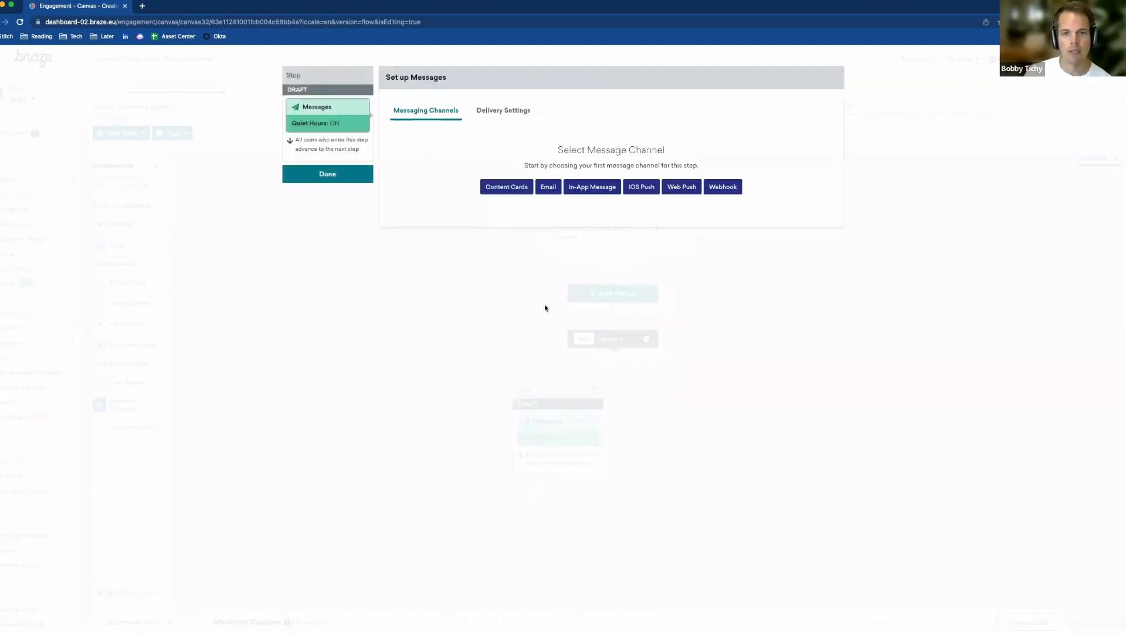
- Make the first message step an email using the Journey template titled 'Time for a trip'
click(549, 187)
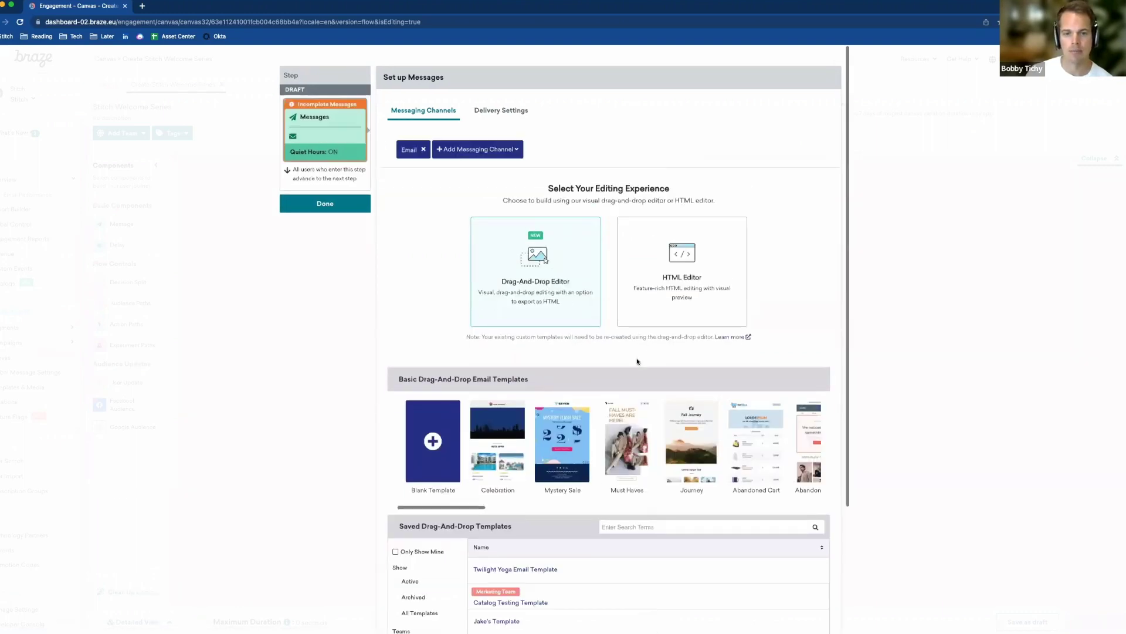
scroll(637, 360, down, 2)
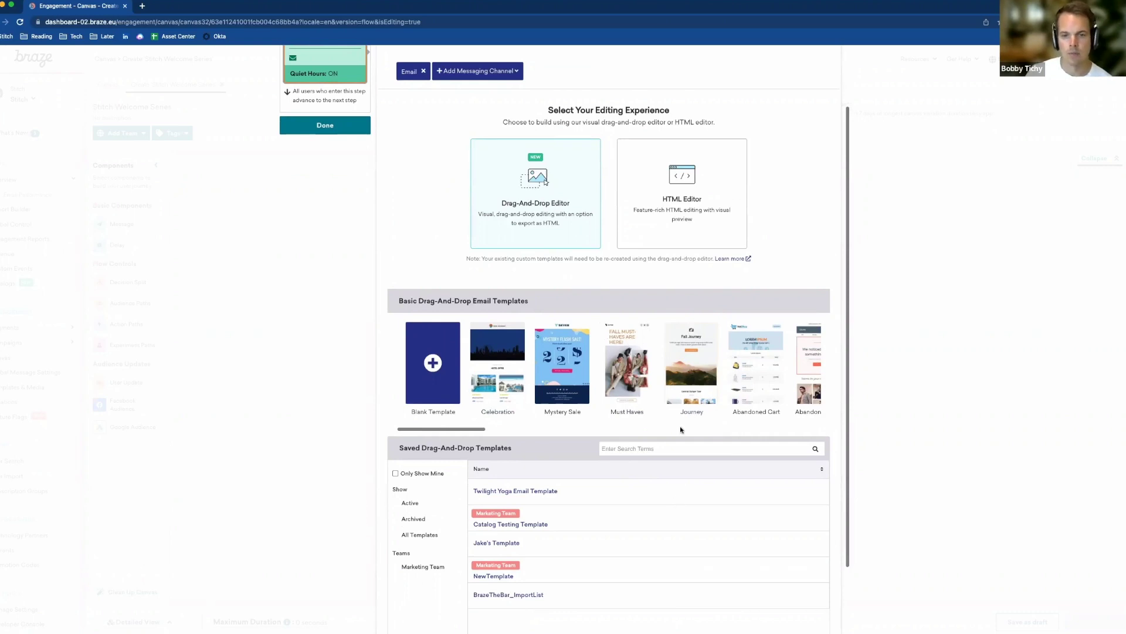
click(694, 359)
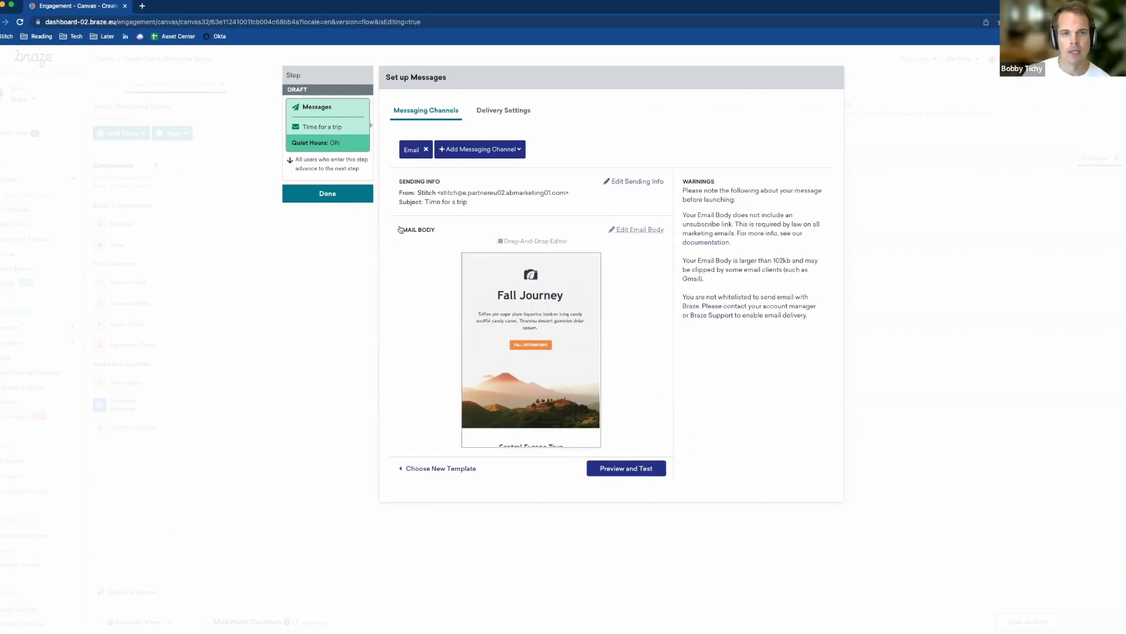
click(327, 193)
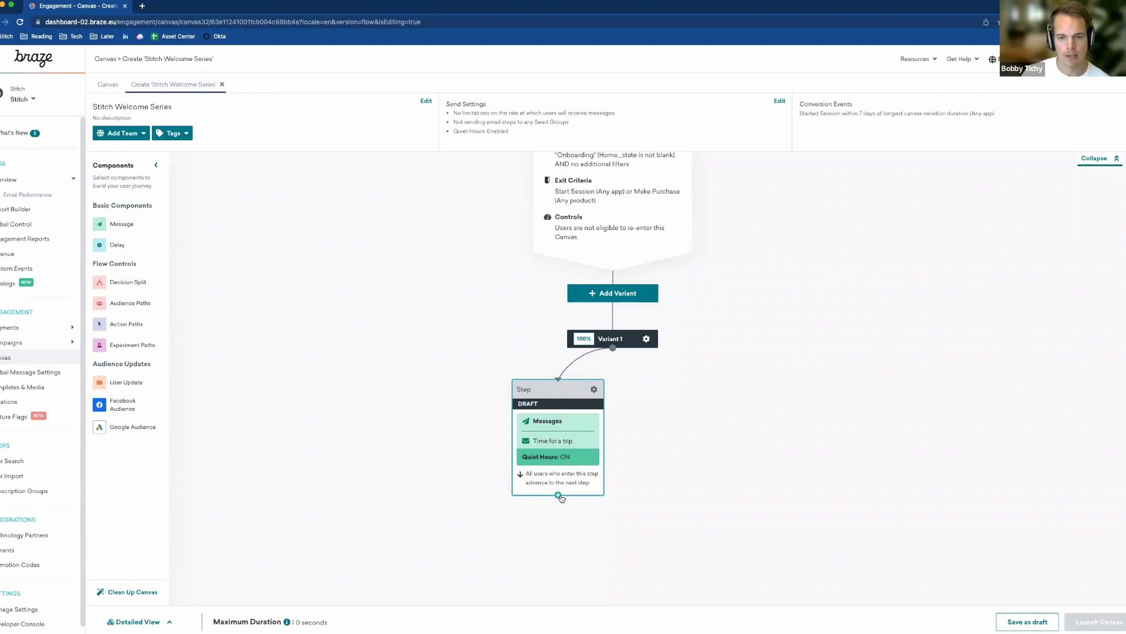
- Add a 1-day delay and Step 2, an email from the Must Haves template 'Get it before it is gone!'
drag(561, 493, 558, 529)
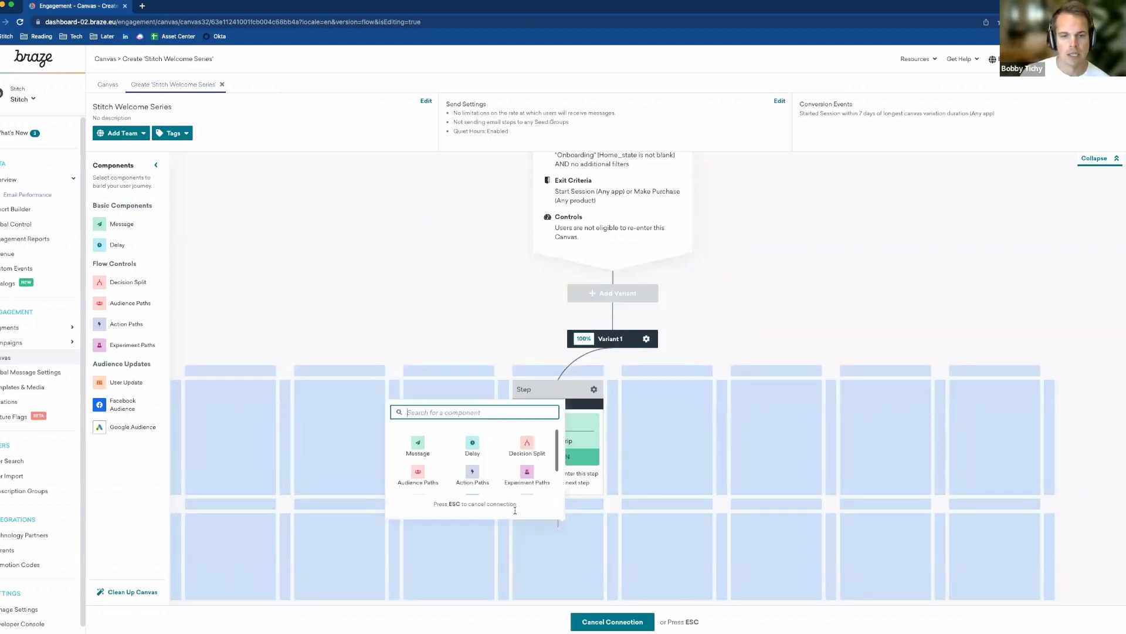
click(472, 460)
scroll(500, 508, down, 1)
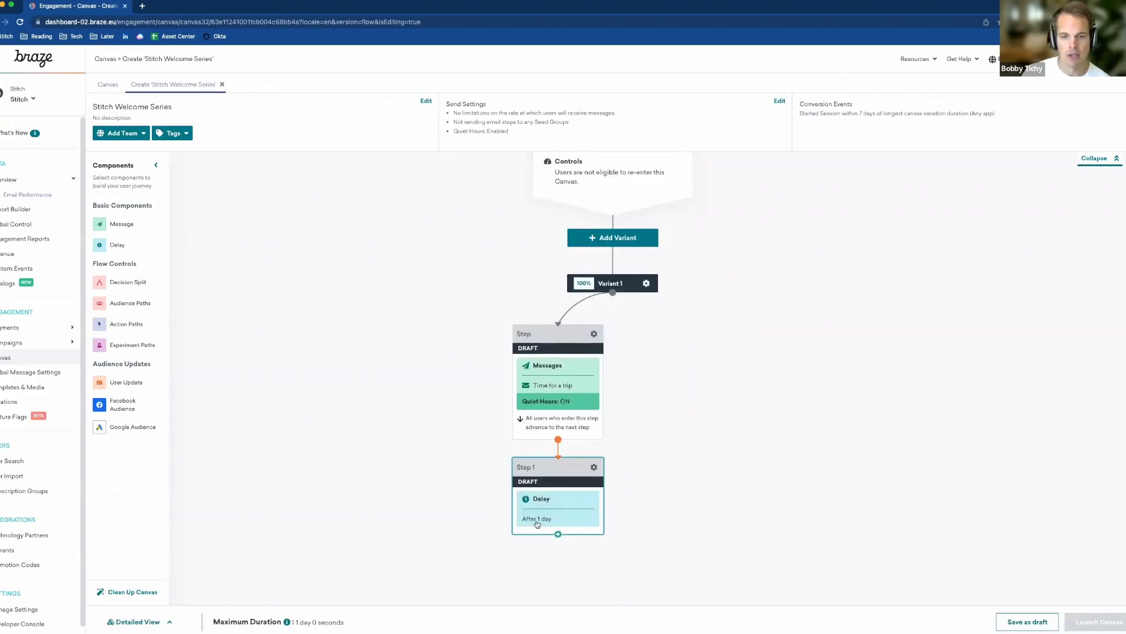
drag(558, 533, 546, 567)
click(403, 491)
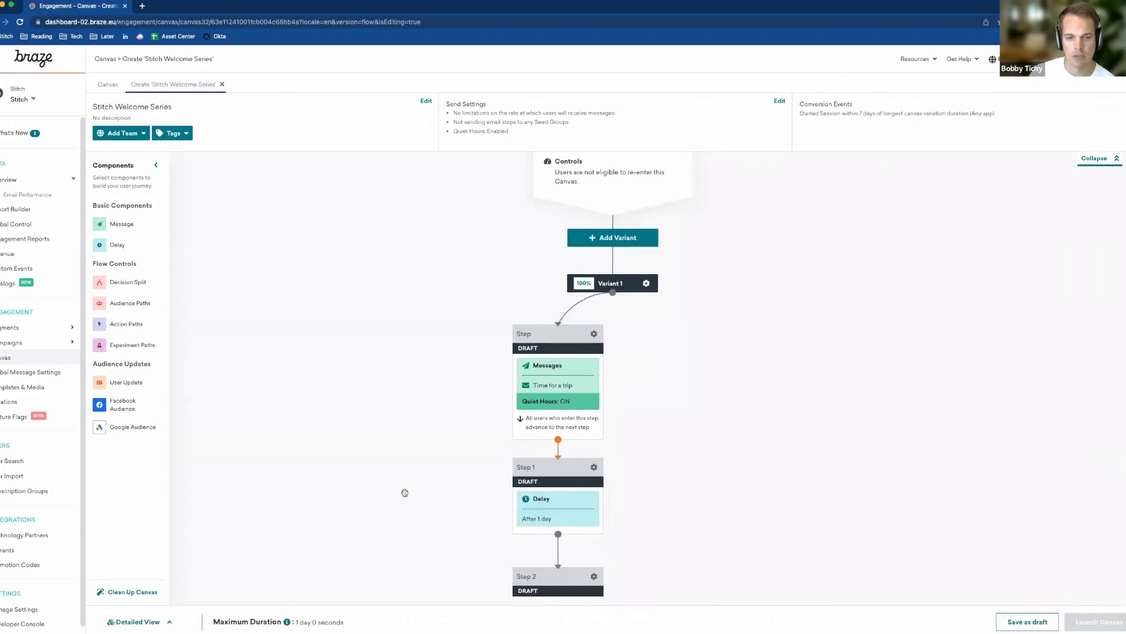
click(536, 492)
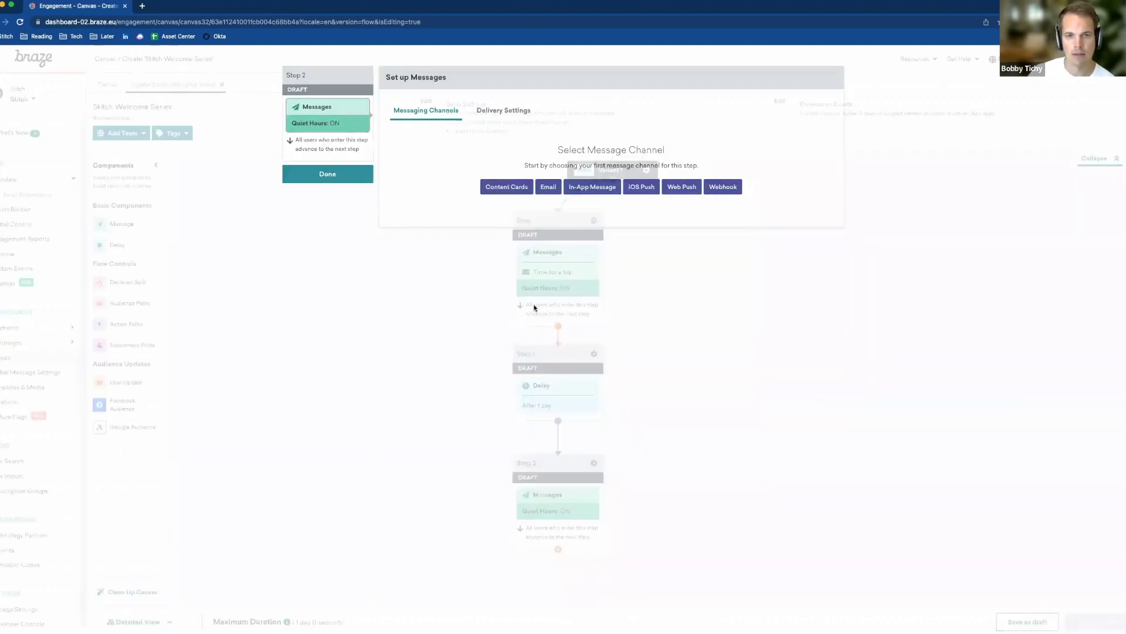
click(547, 186)
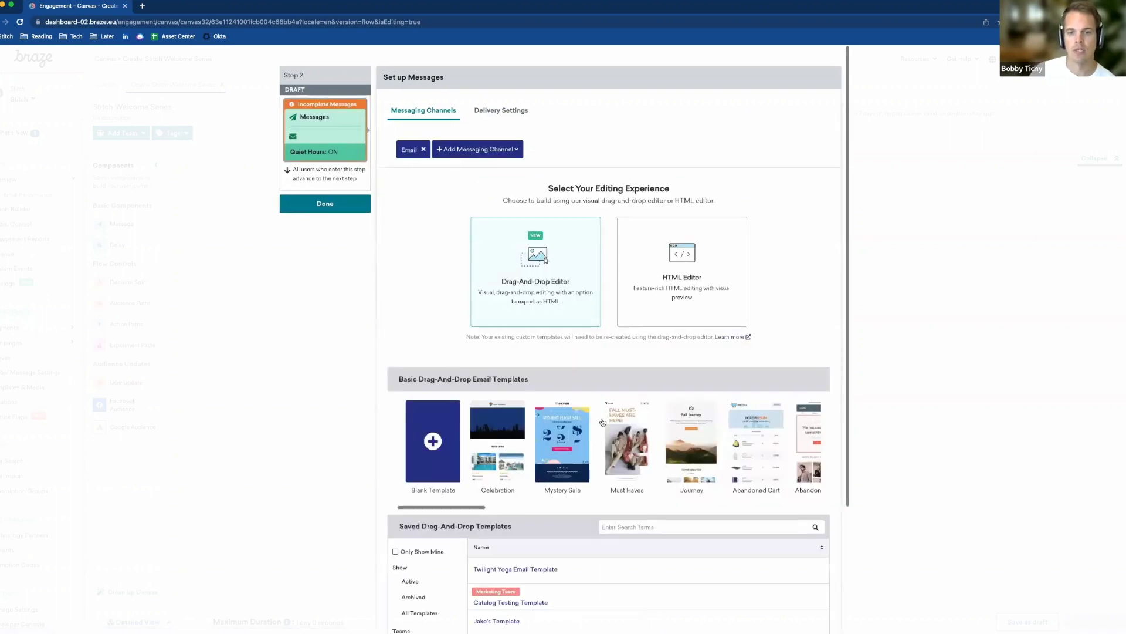
click(633, 481)
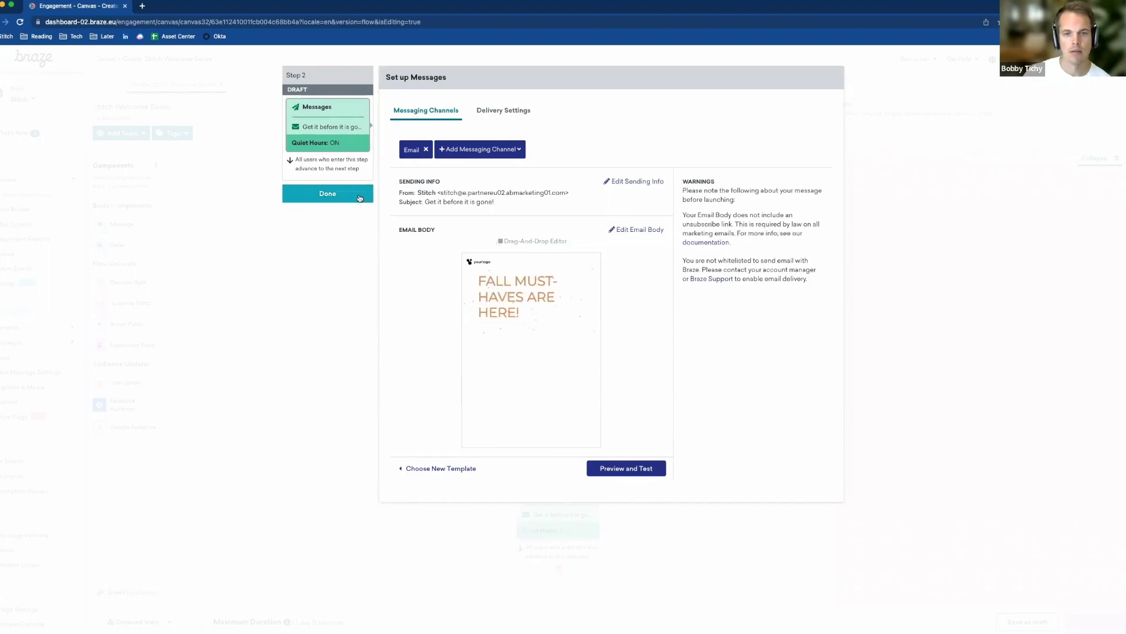
click(362, 195)
- Add a delay as Step 3 and Step 4, a Journey-template 'Time for a trip' email
scroll(536, 518, down, 2)
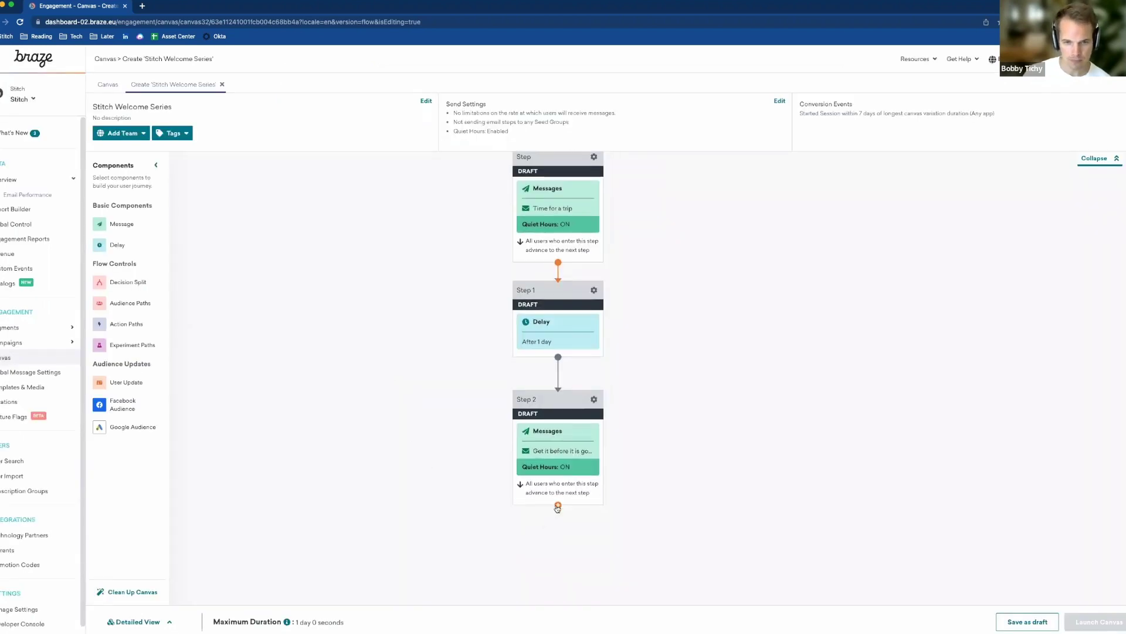
drag(558, 506, 511, 493)
click(511, 493)
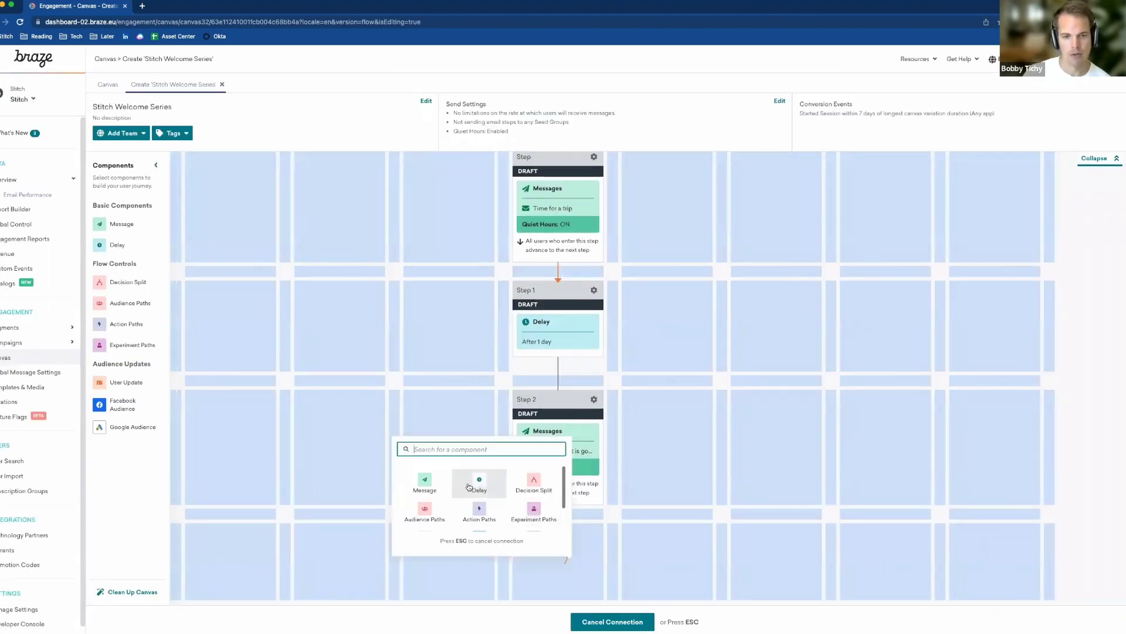
click(499, 478)
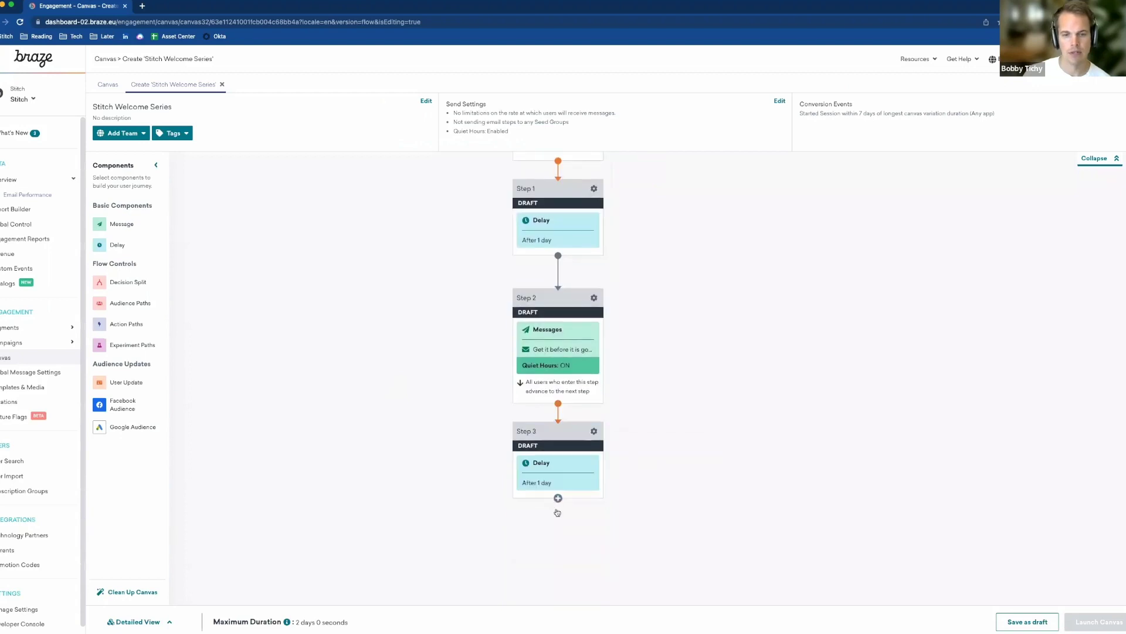
drag(557, 505, 552, 547)
click(551, 547)
click(428, 477)
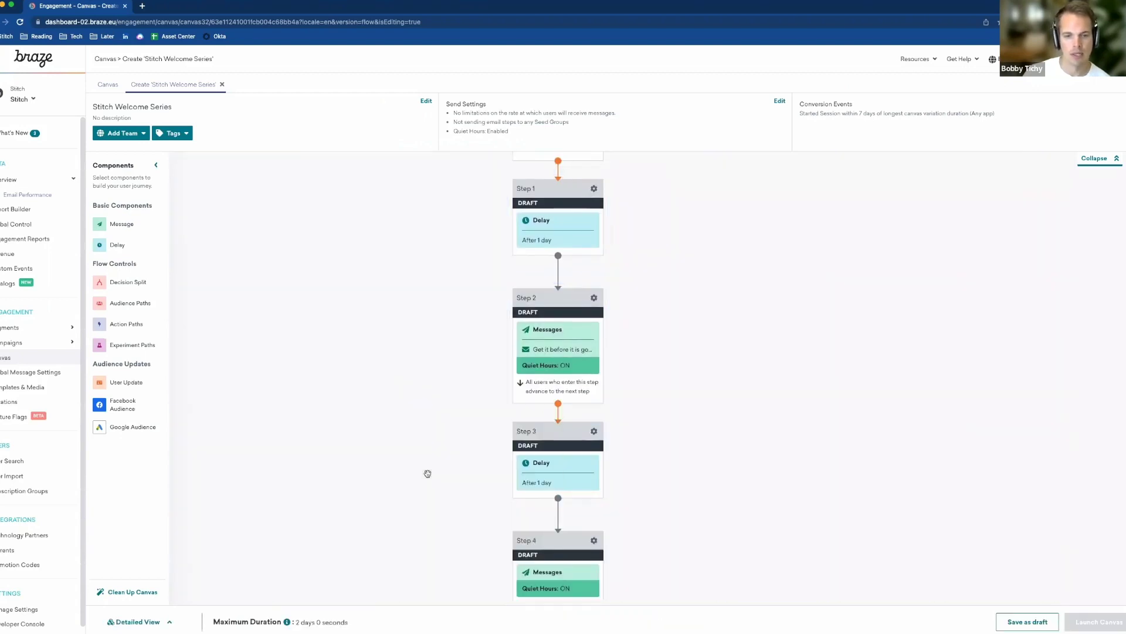
click(571, 564)
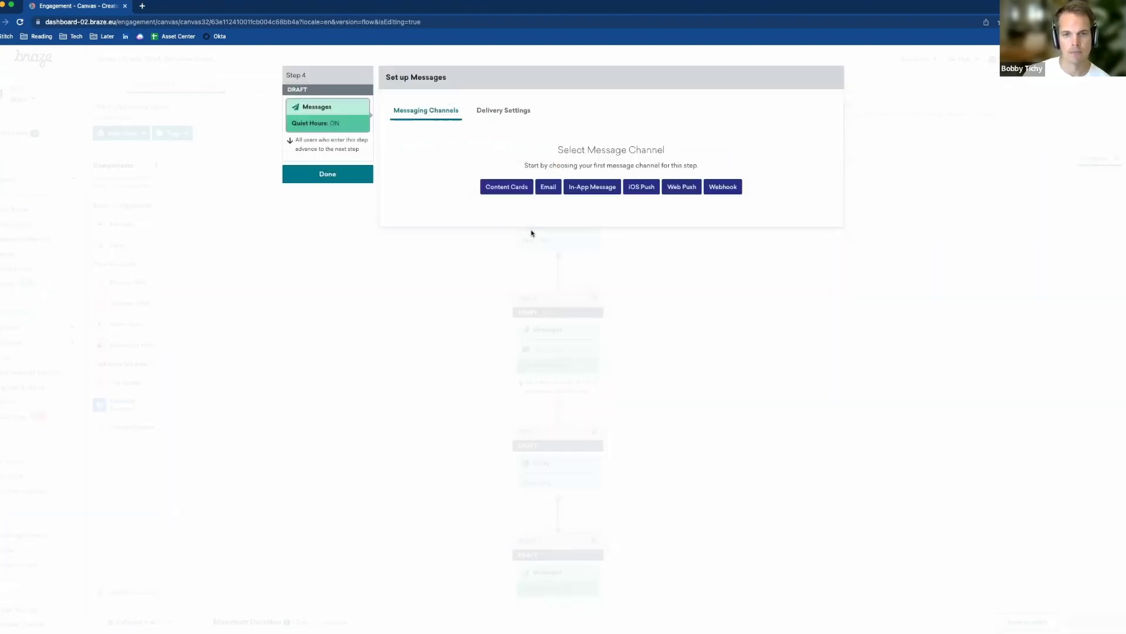
click(547, 186)
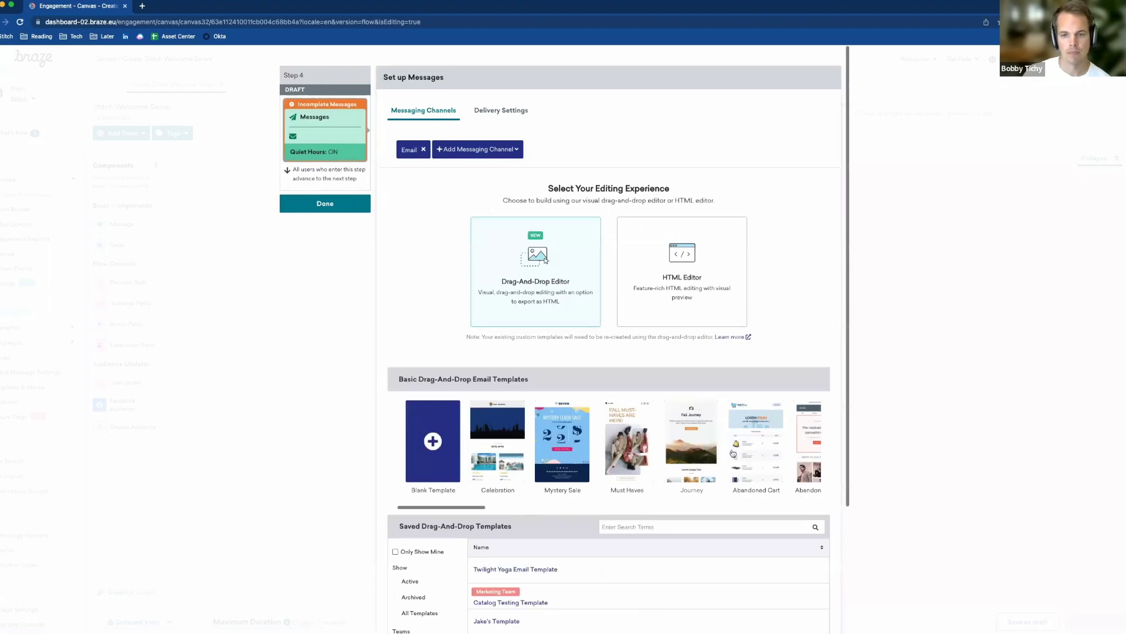
click(683, 446)
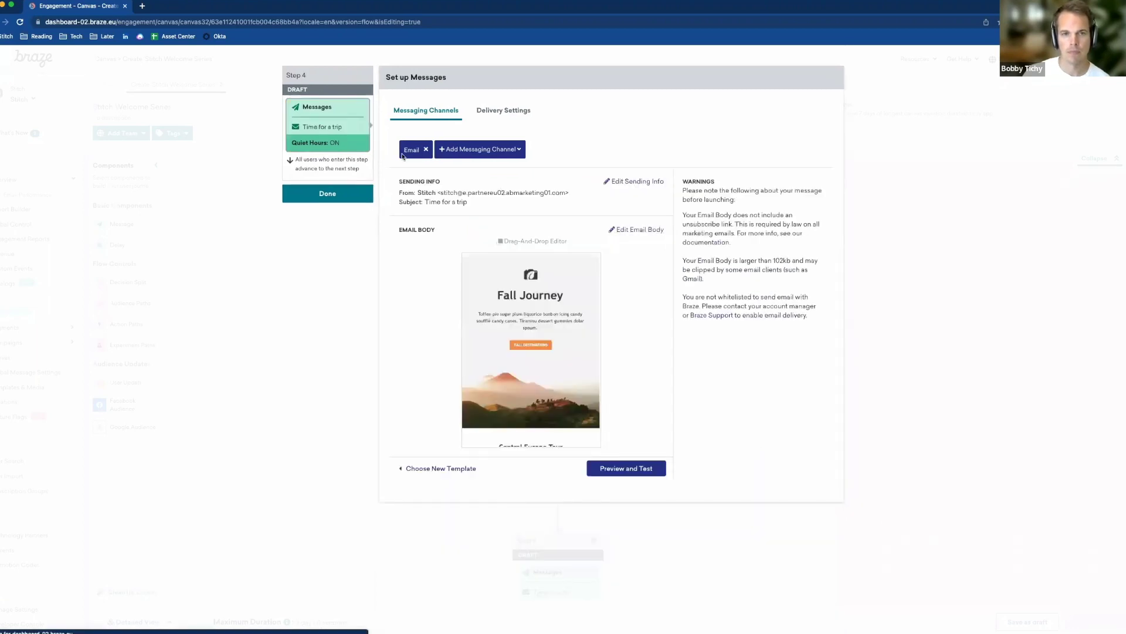
click(352, 193)
- Clone Variant 1 into a second branch and enter a 50/50 distribution between the two variants
scroll(489, 278, down, 3)
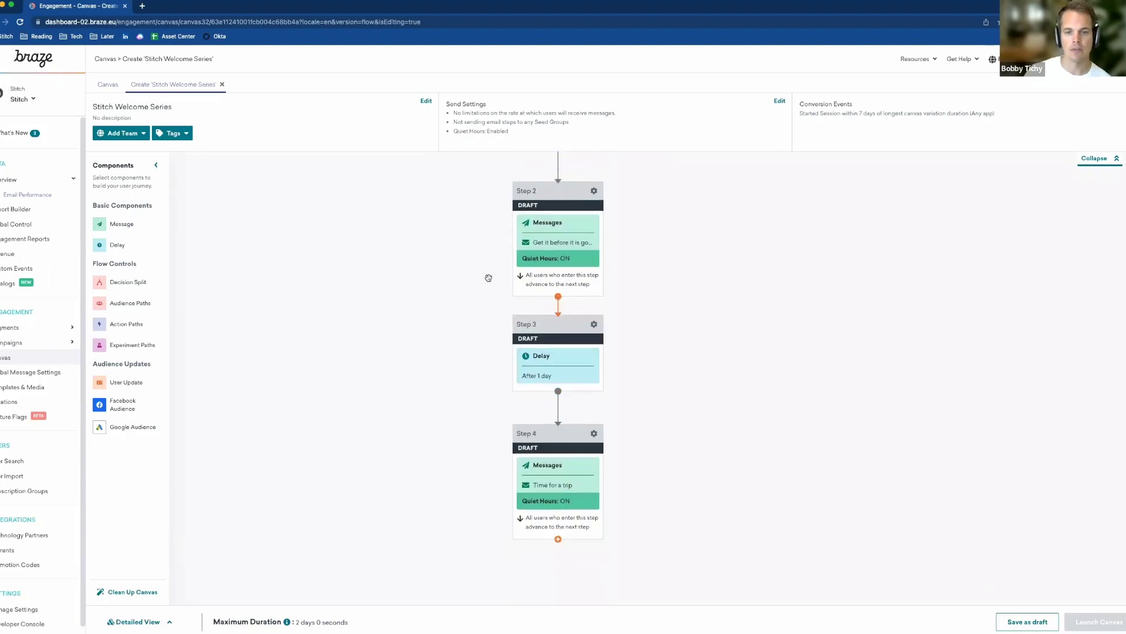
scroll(485, 240, up, 3)
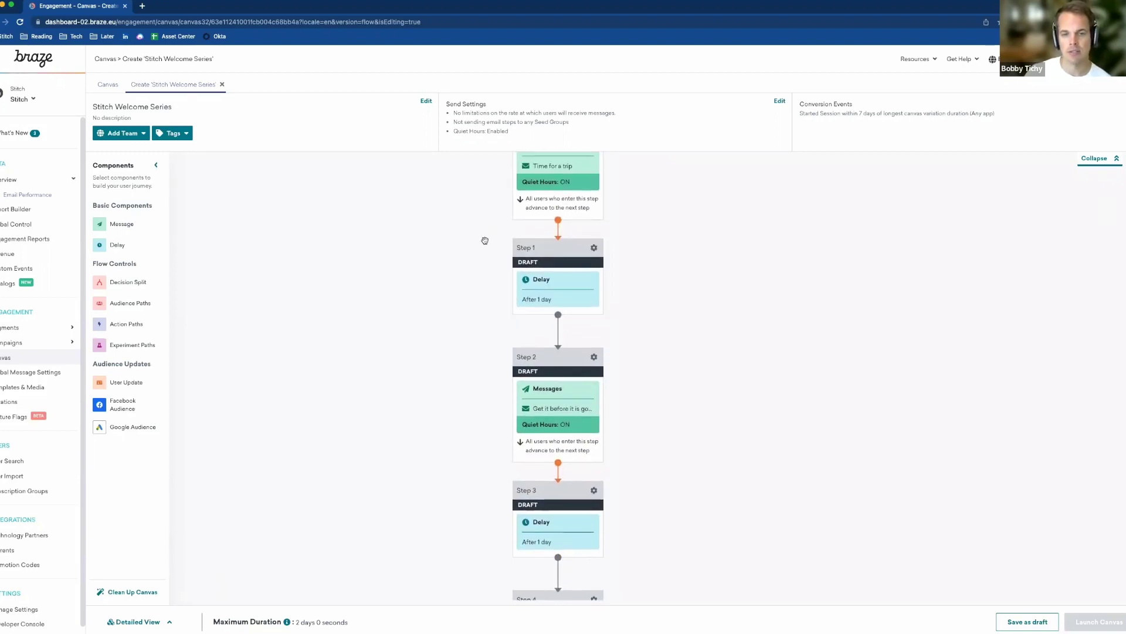
scroll(485, 240, down, 4)
scroll(485, 240, up, 3)
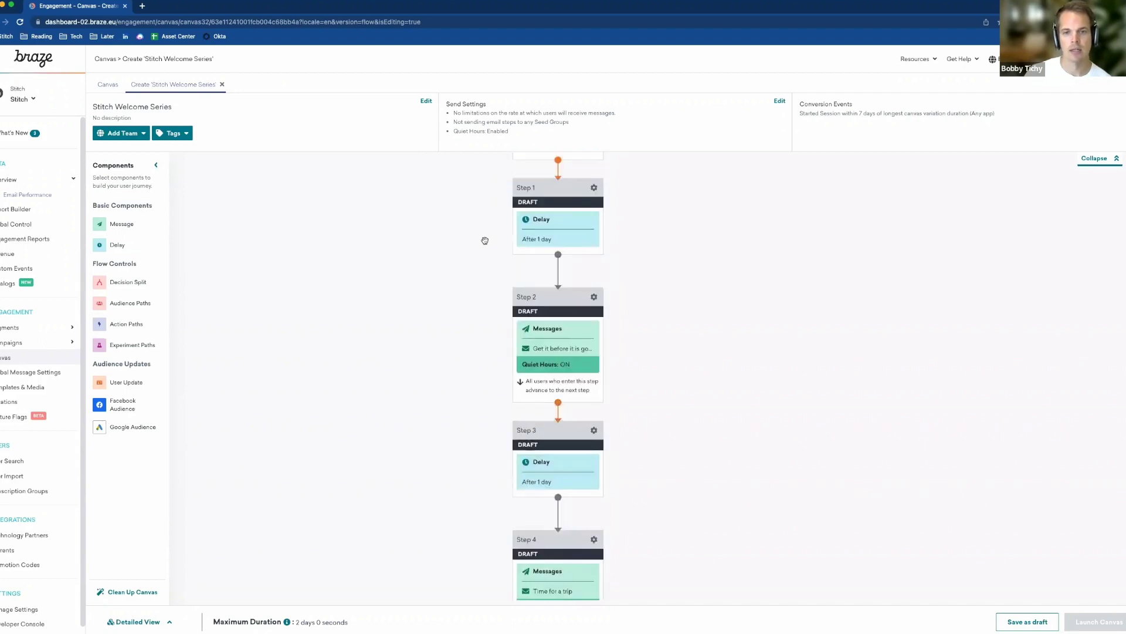
scroll(471, 262, down, 1)
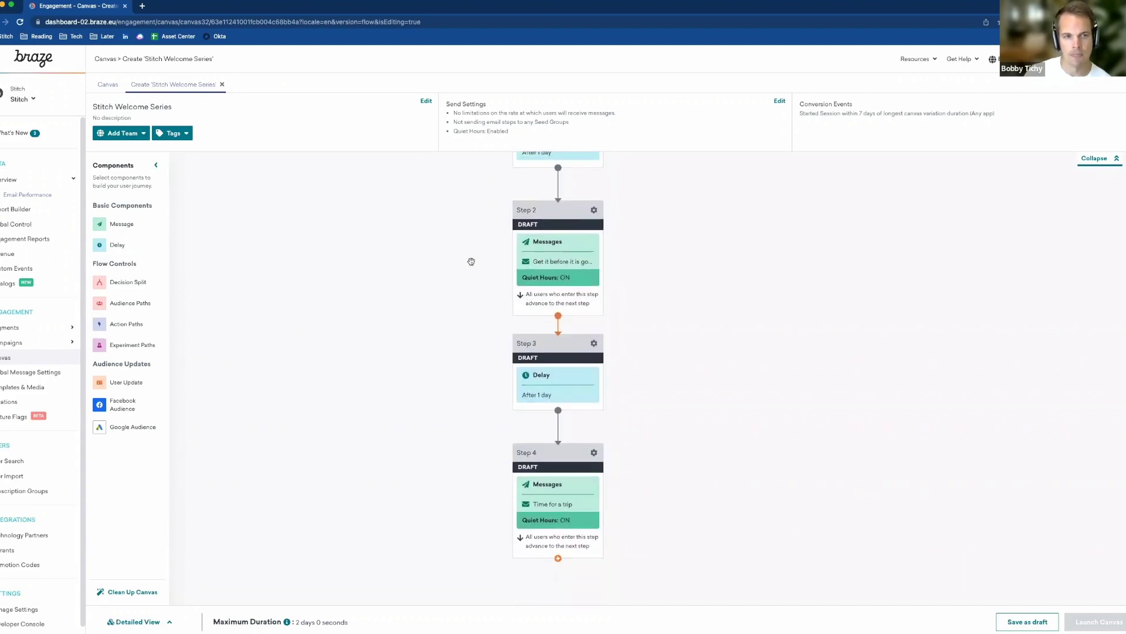
scroll(471, 261, up, 5)
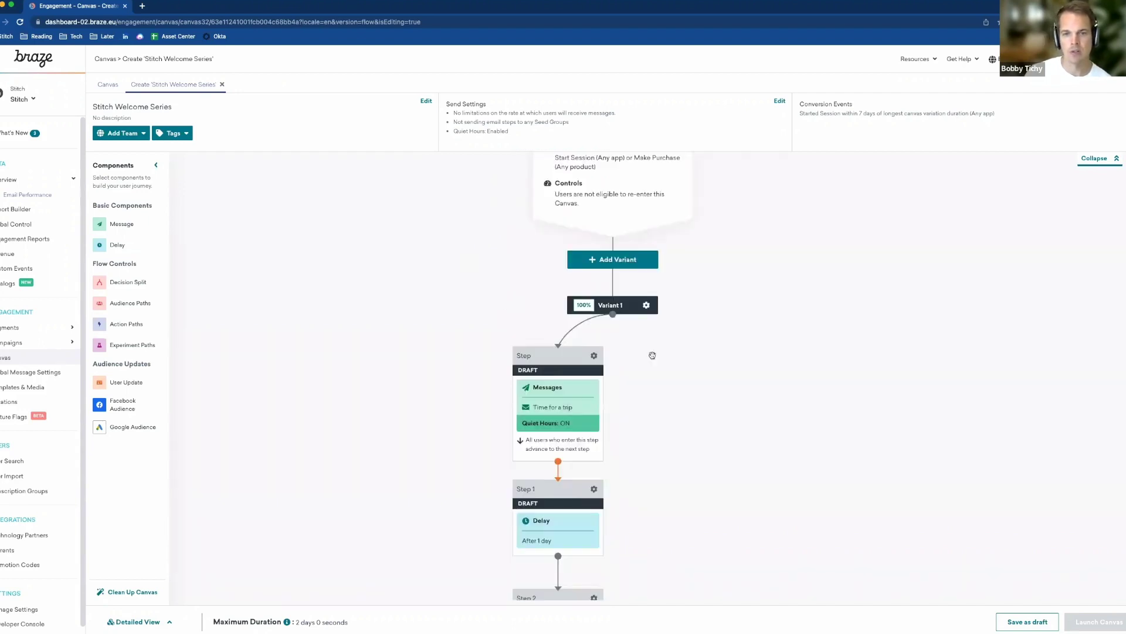
click(647, 305)
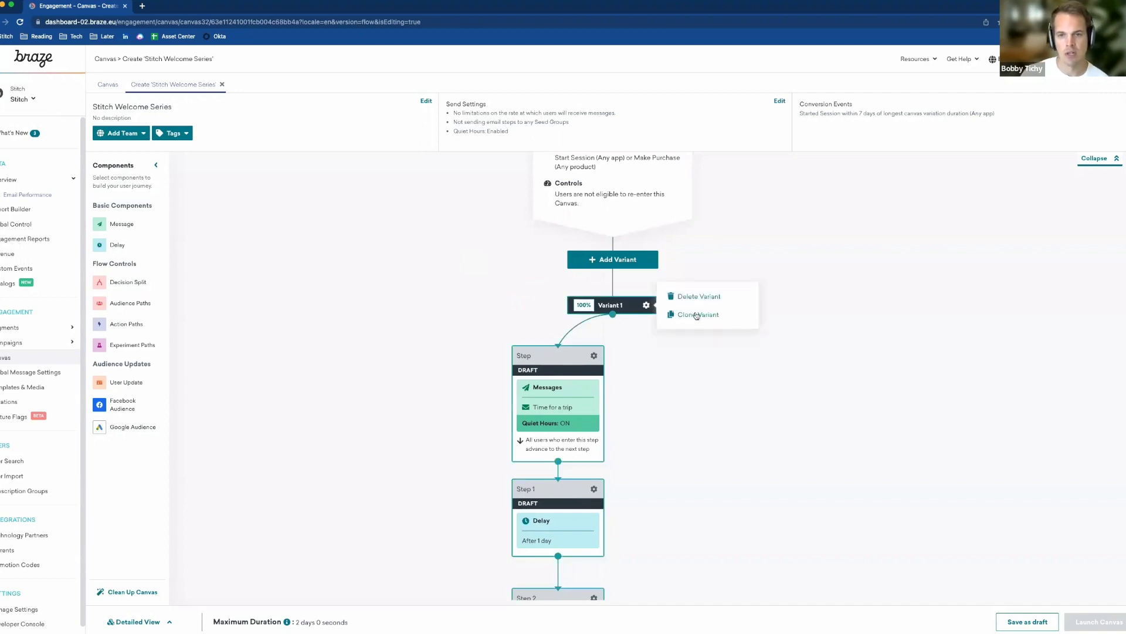
click(695, 311)
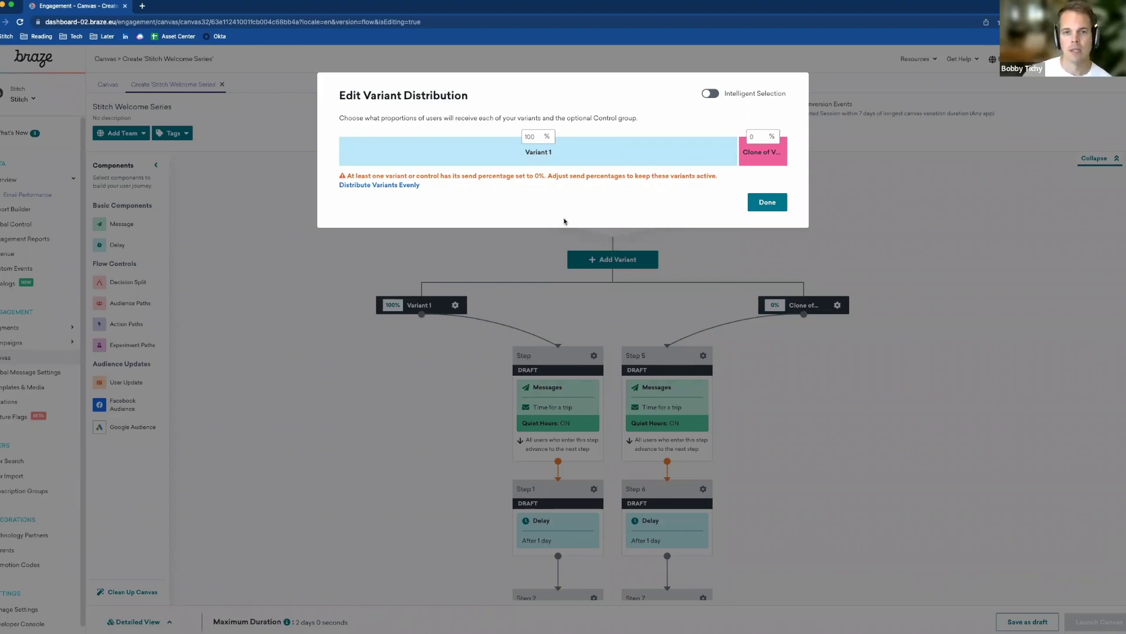
double_click(530, 136)
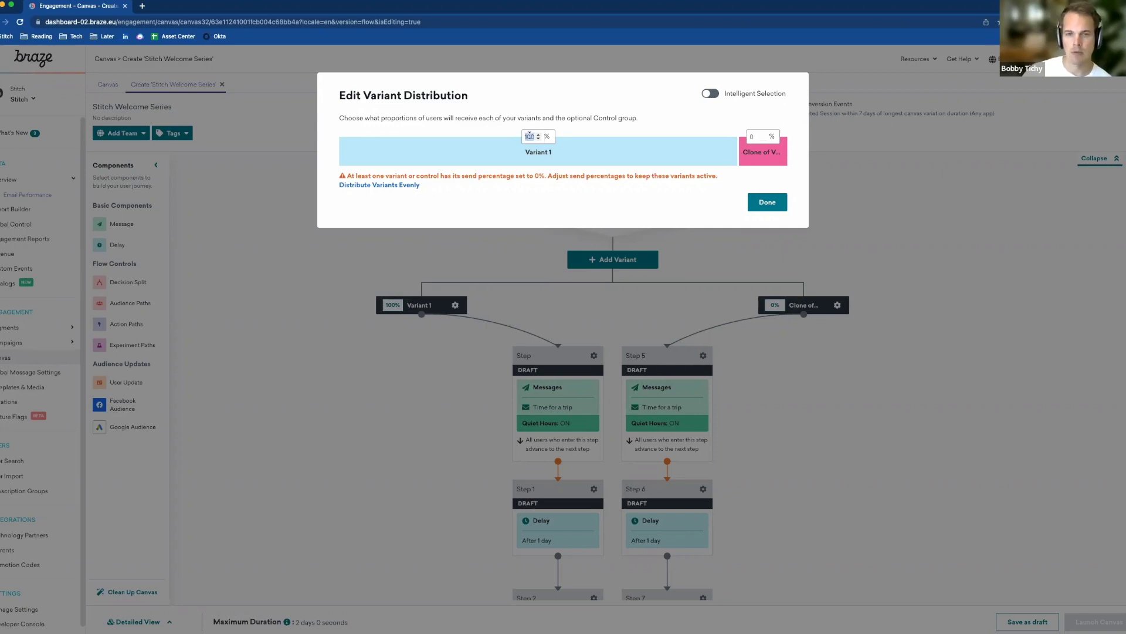
text(50)
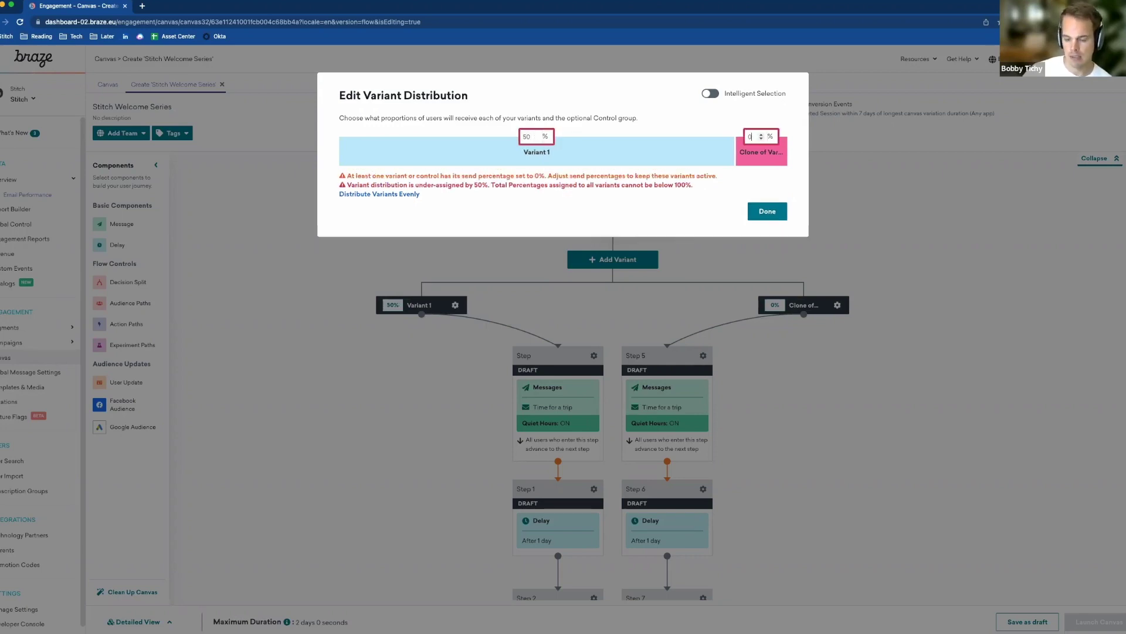
text(50)
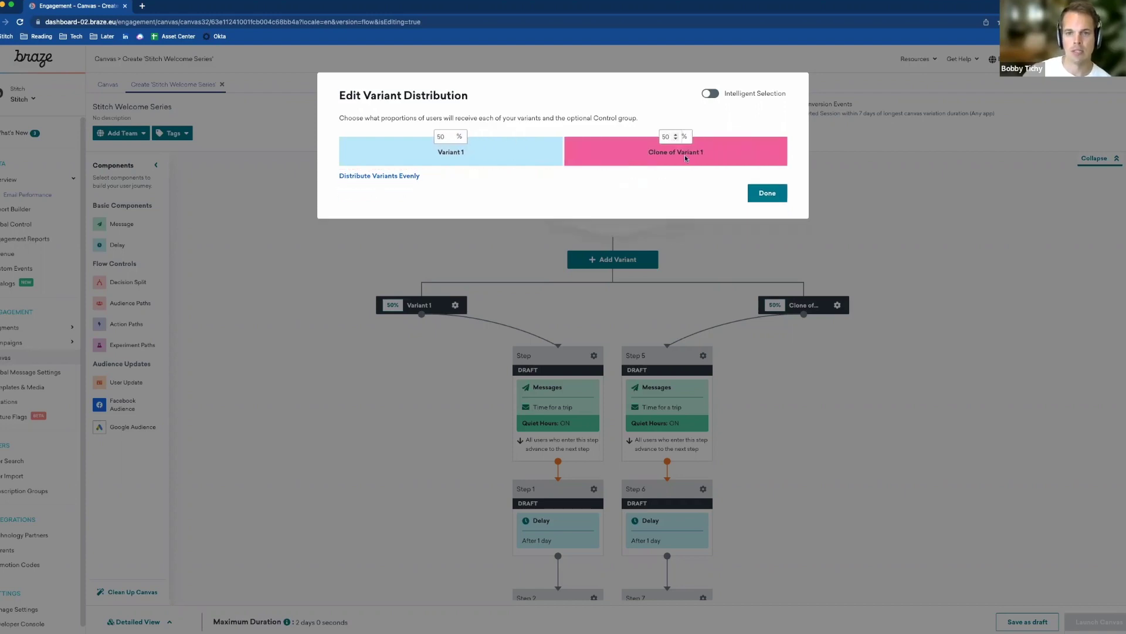
- Confirm the 50/50 split and rename the cloned variant to '2 Days between Messages'
click(764, 194)
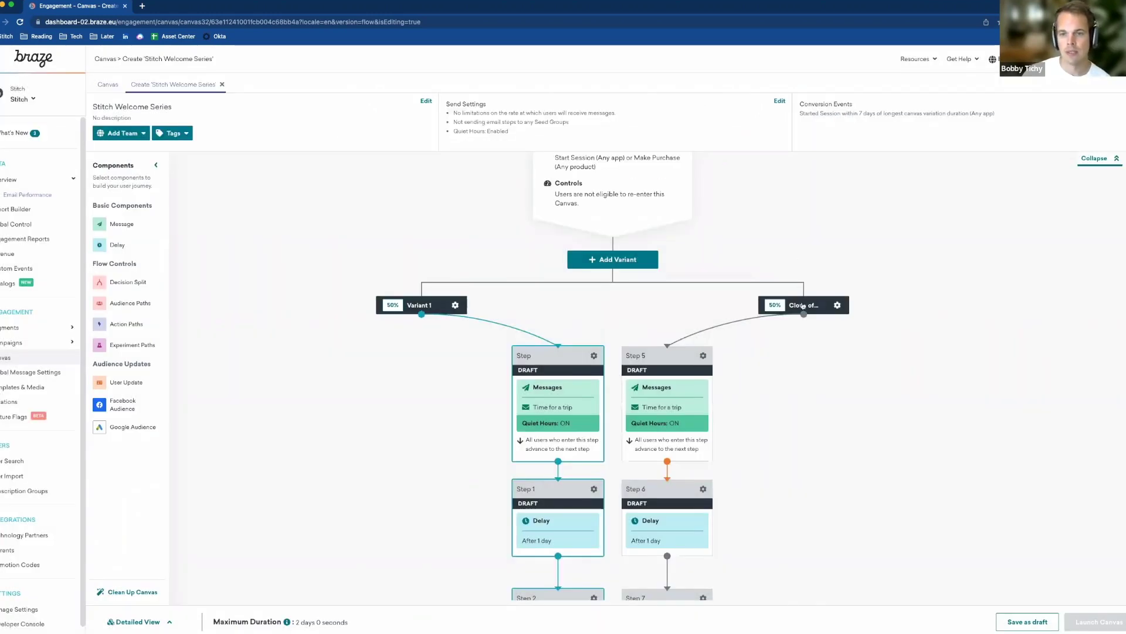
click(801, 305)
triple_click(801, 305)
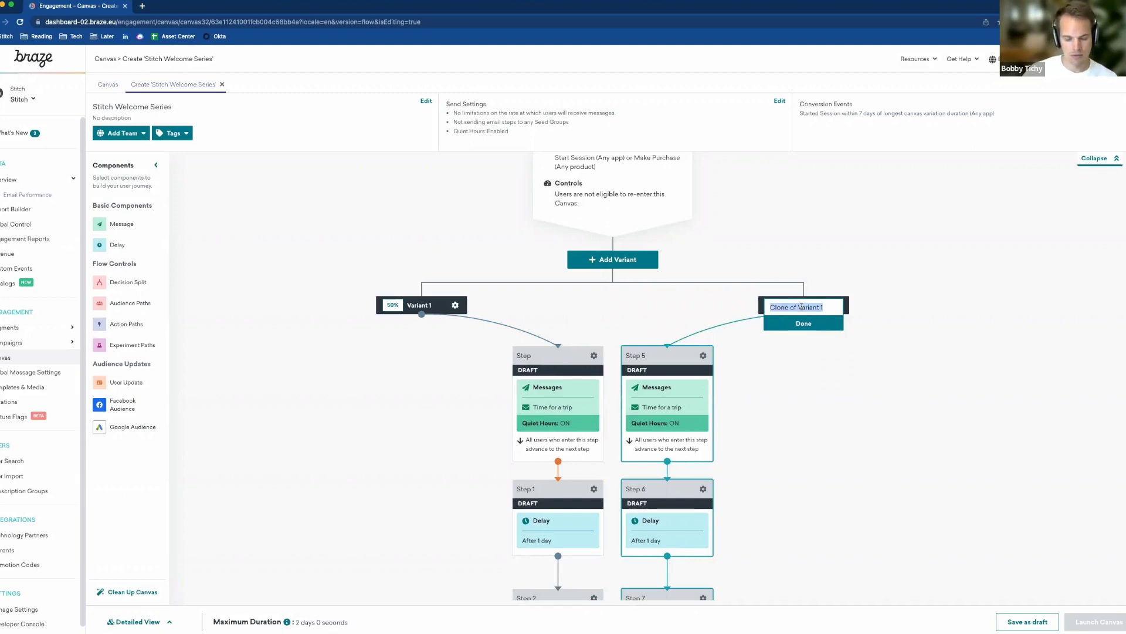
text(2 Days between)
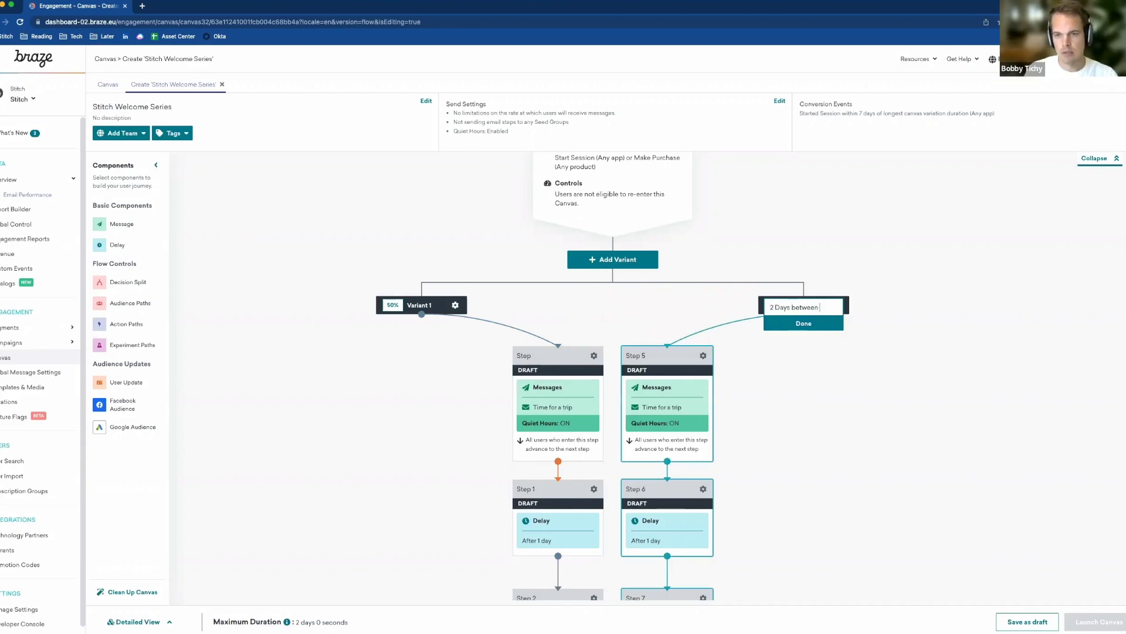
text( Messages)
key(Return)
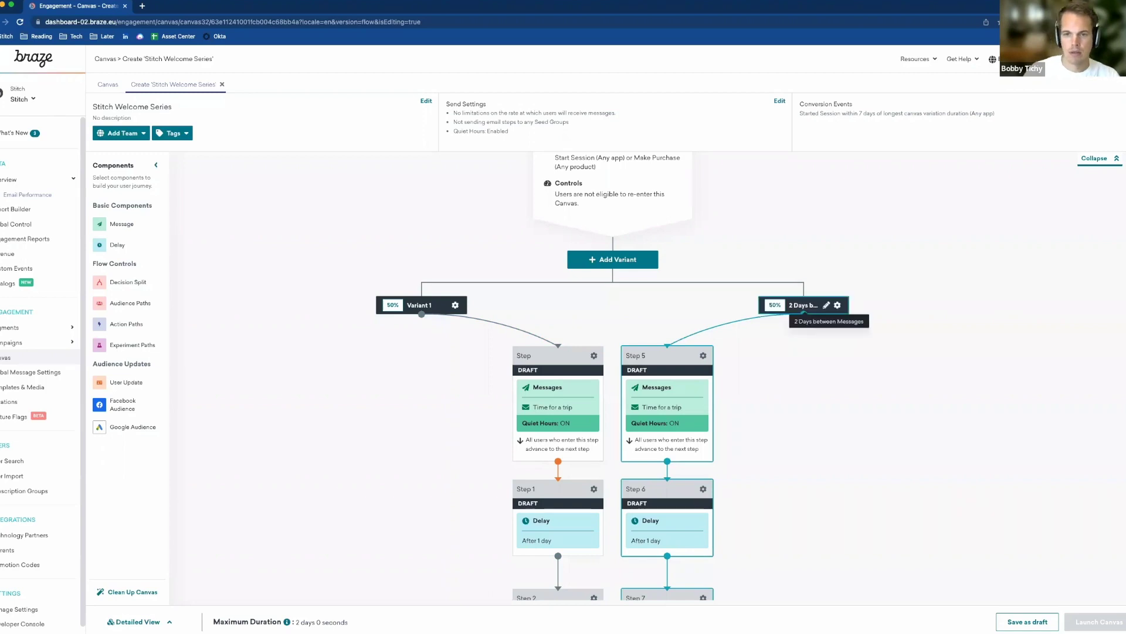
- Rename Variant 1 to '1 Days between Messages'
click(418, 305)
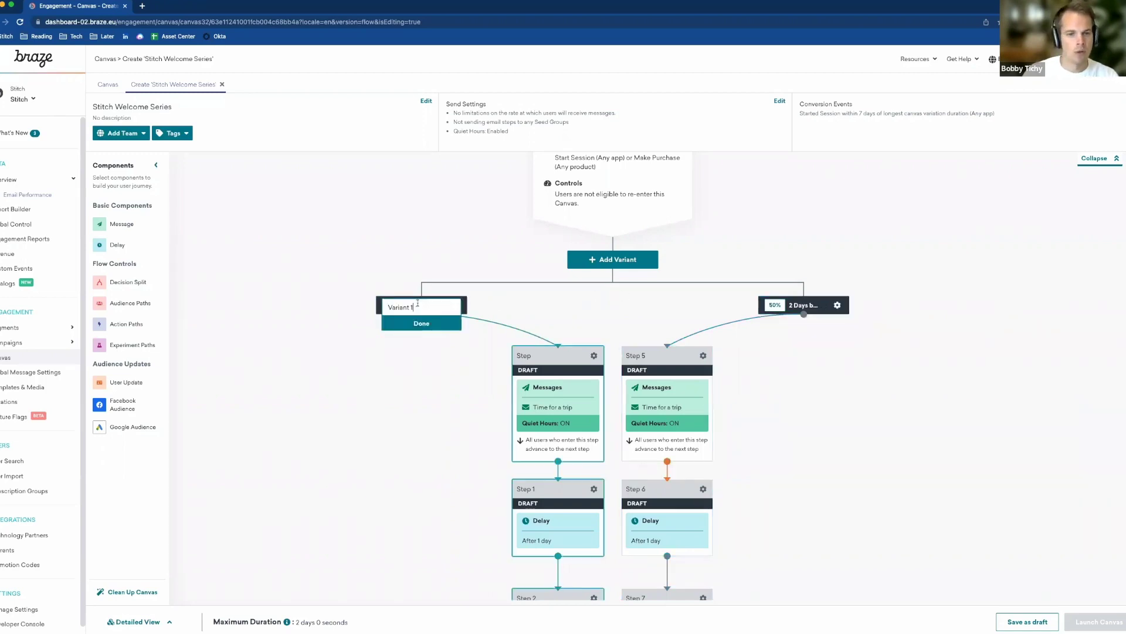
key(ctrl+v)
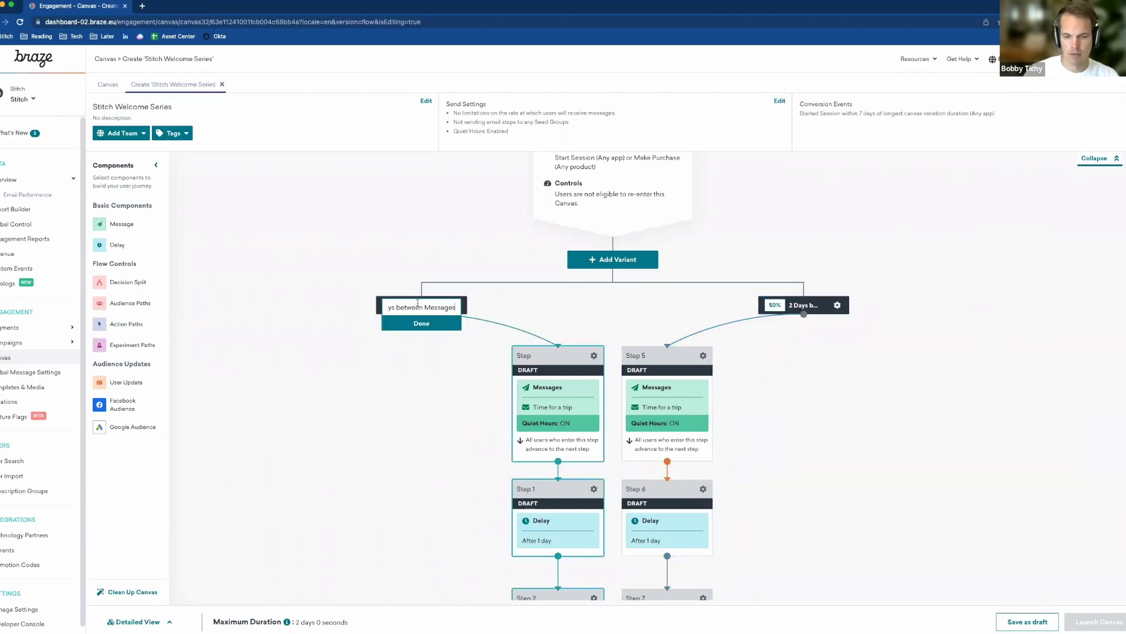
key(Home)
key(Delete)
text(1)
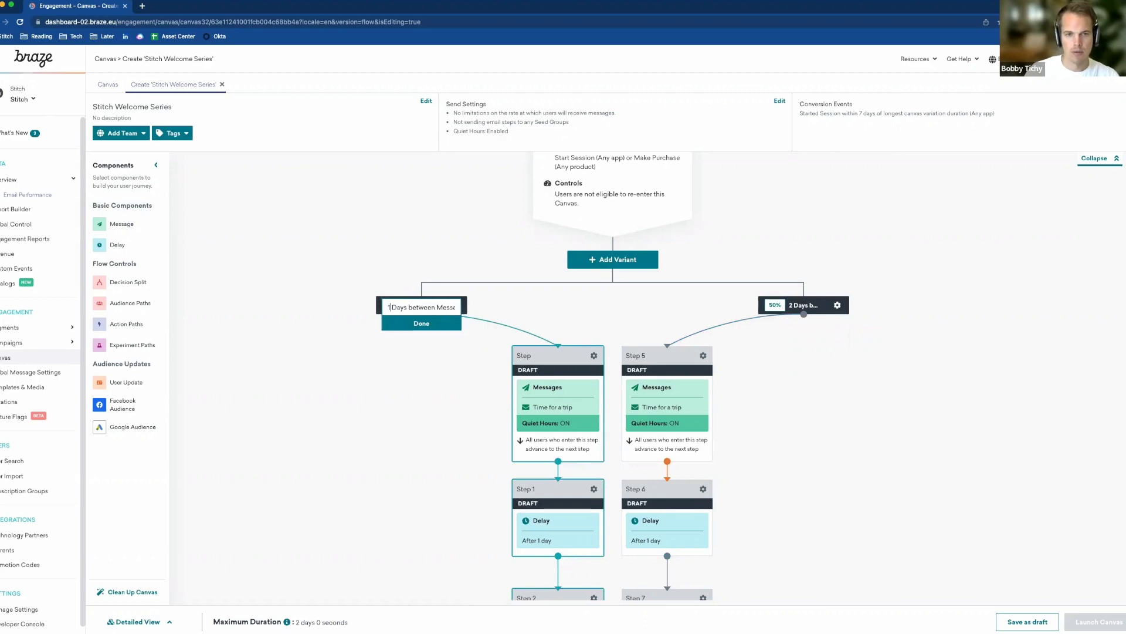
click(422, 323)
scroll(777, 389, down, 3)
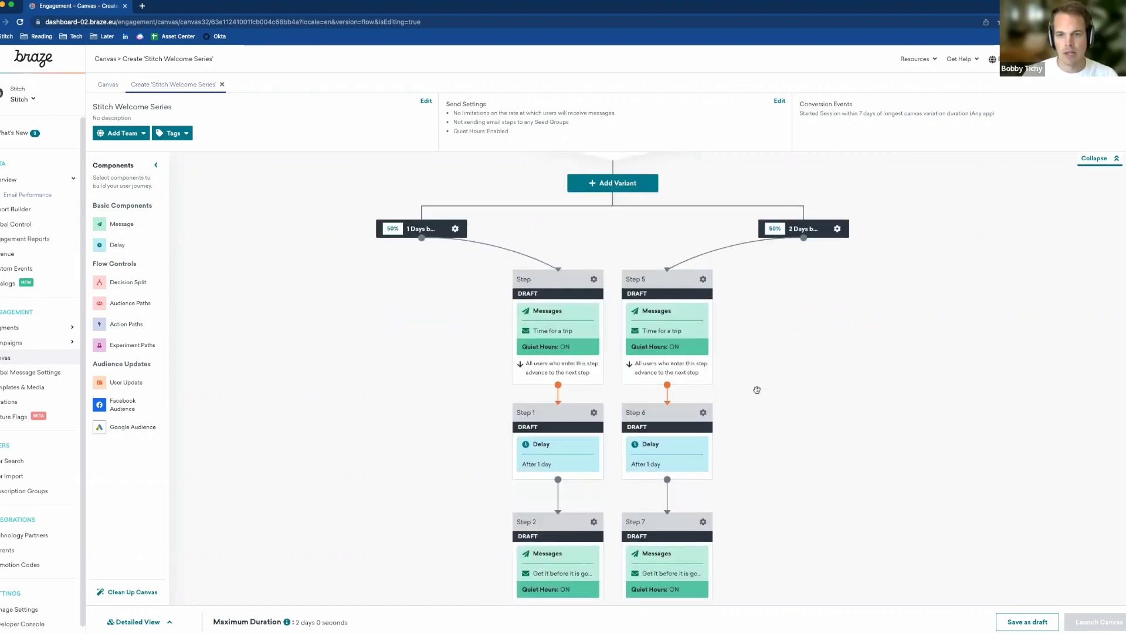
- Change Step 6's delay from 1 day to 2 days
scroll(663, 420, down, 2)
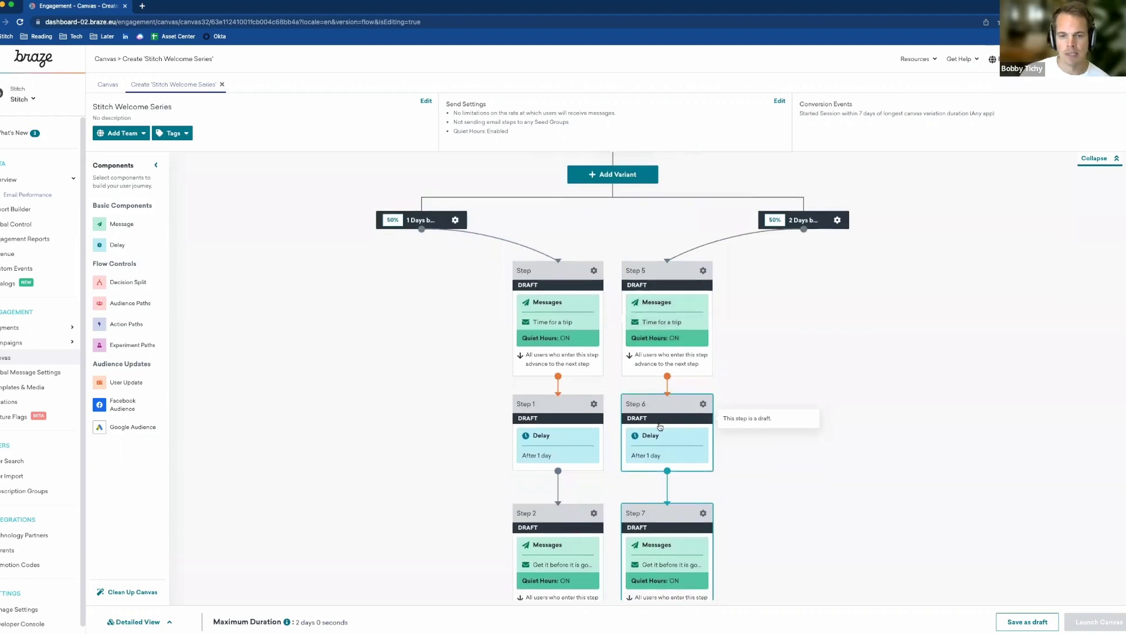
click(662, 420)
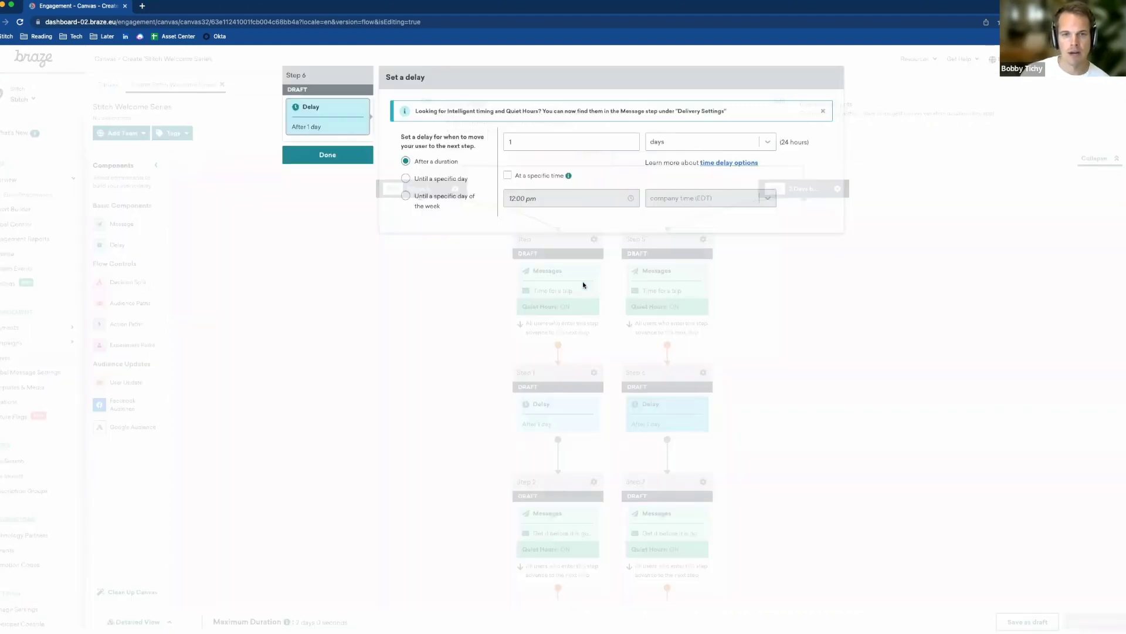
click(595, 143)
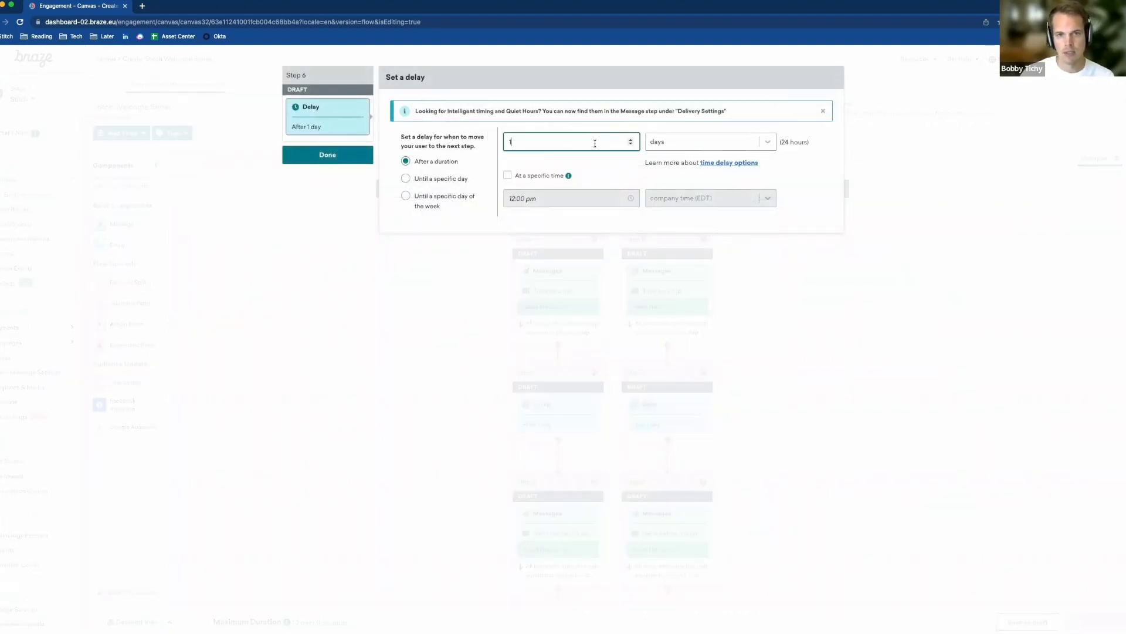
key(BackSpace)
text(2)
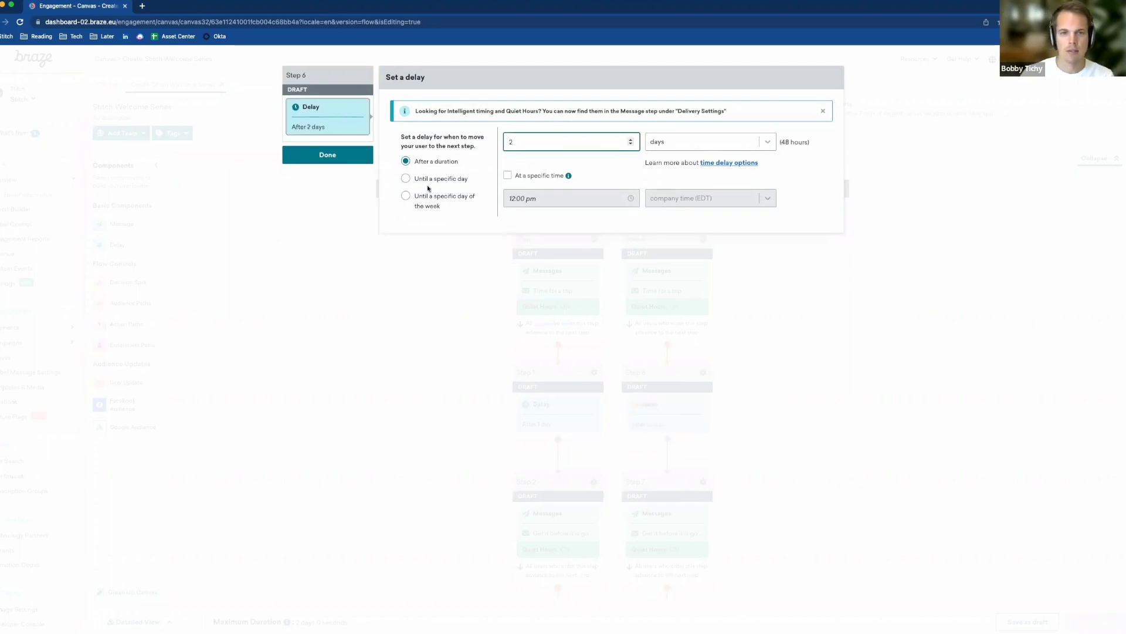
click(331, 155)
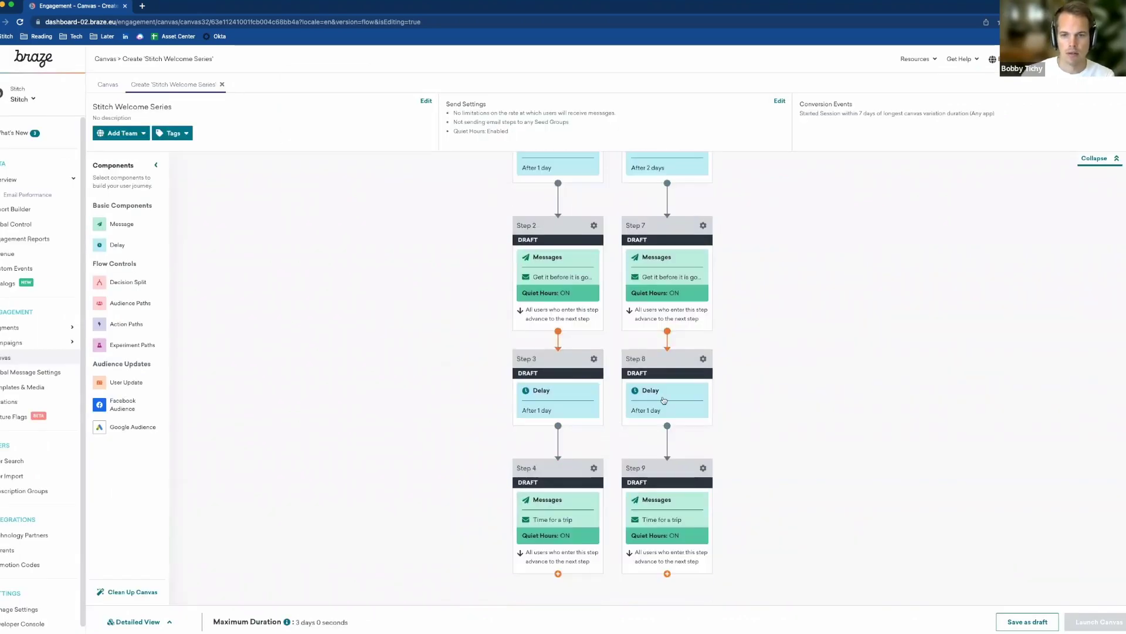
- Set Step 8's delay to 2 days and reopen it to check
click(663, 400)
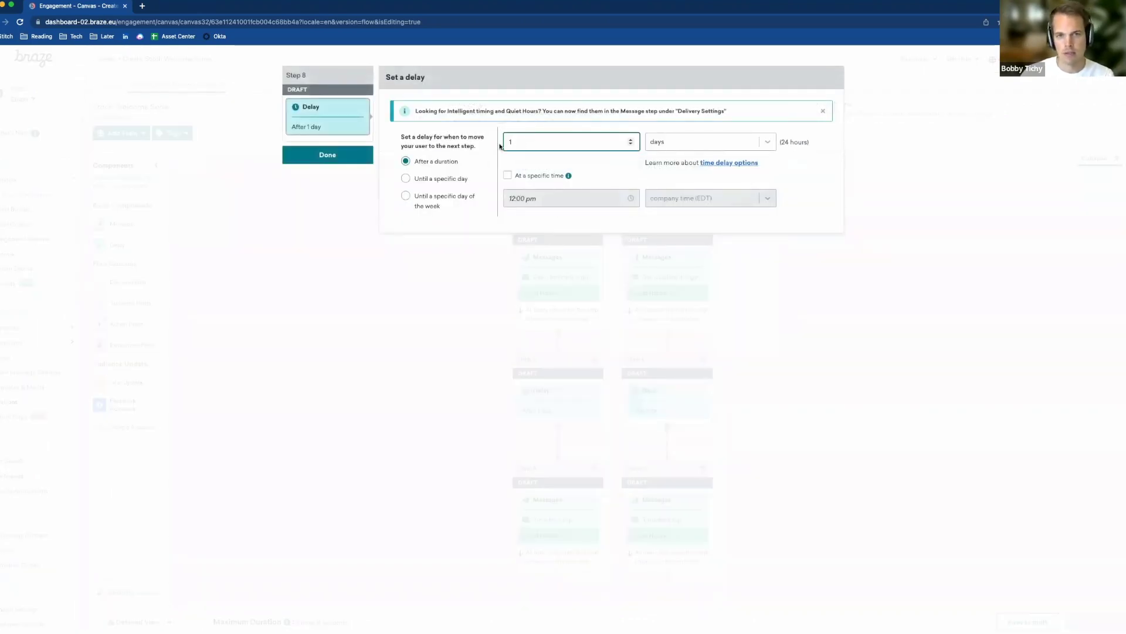
text(2)
click(358, 156)
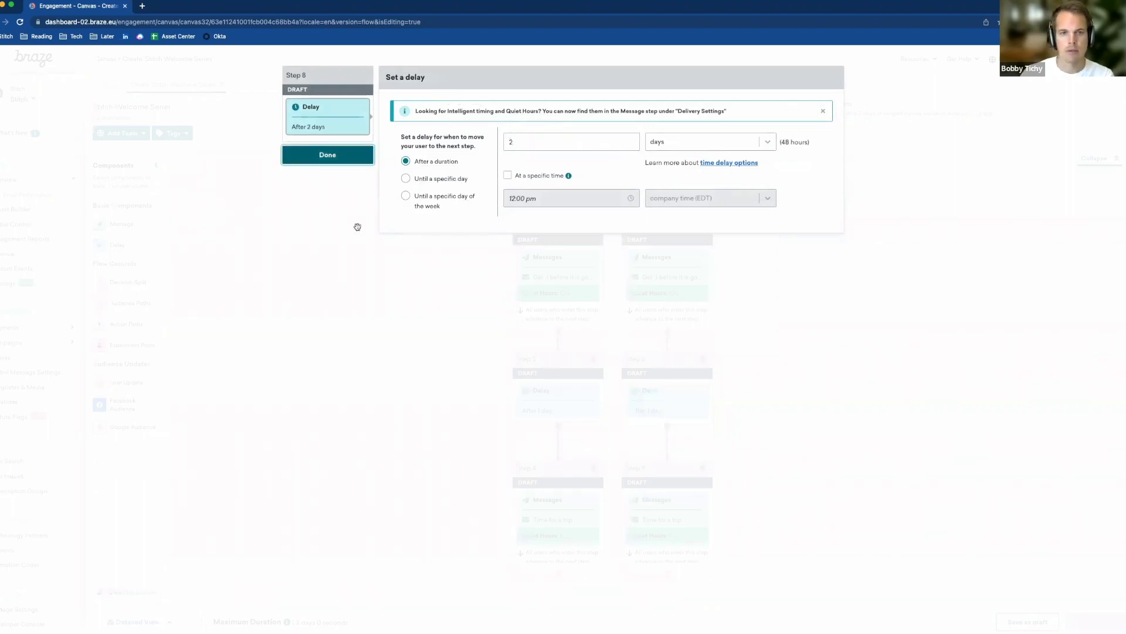
scroll(637, 402, down, 2)
scroll(637, 402, down, 1)
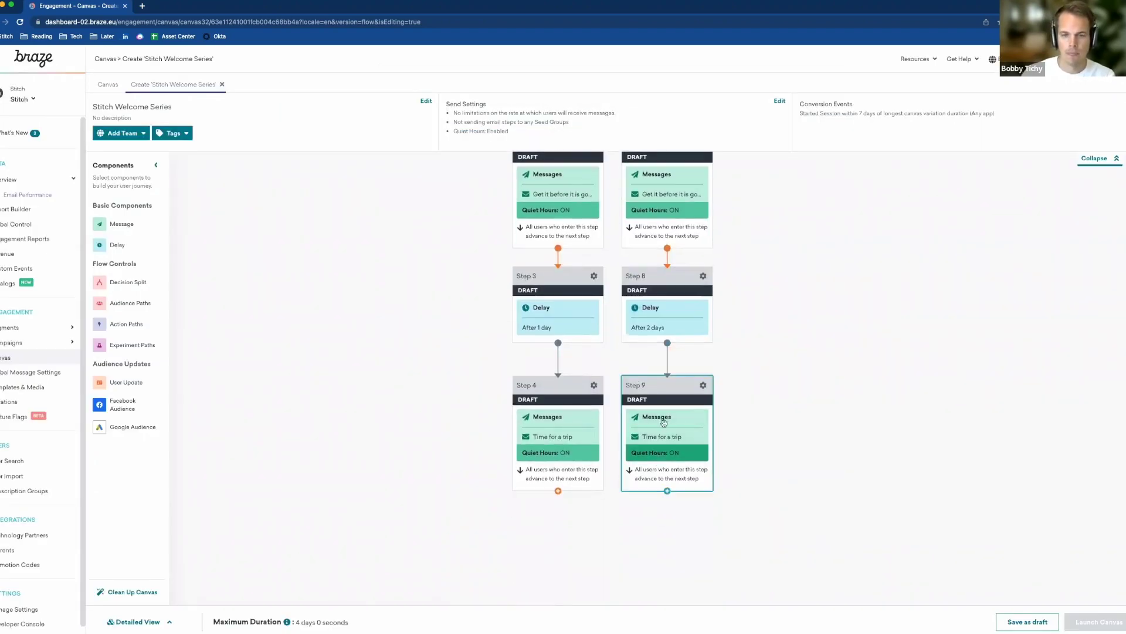
click(670, 325)
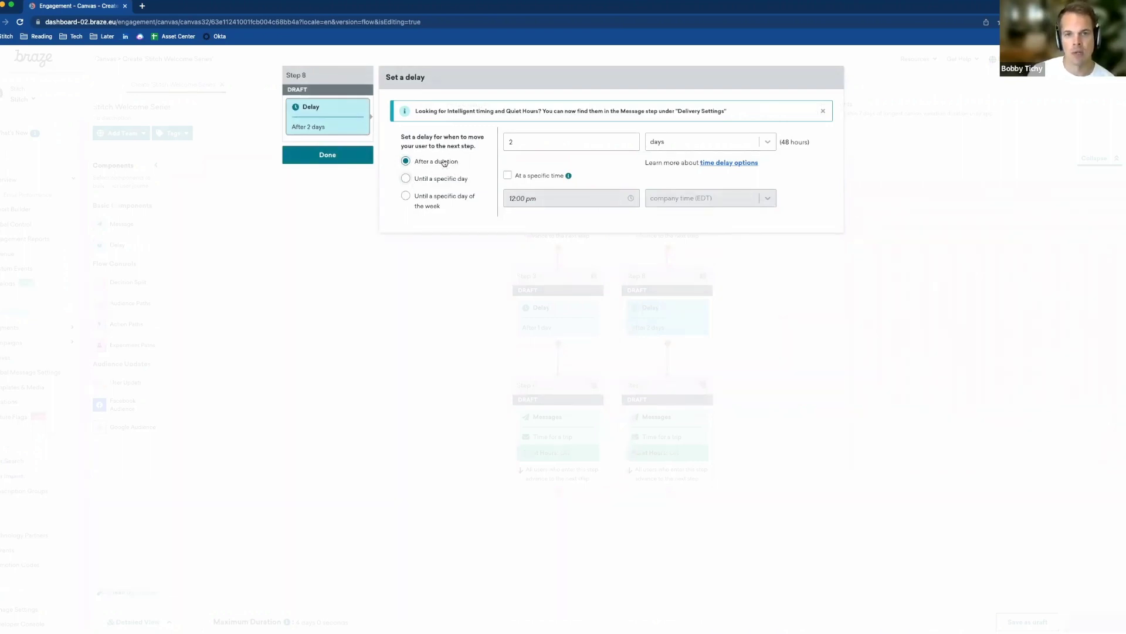
click(765, 143)
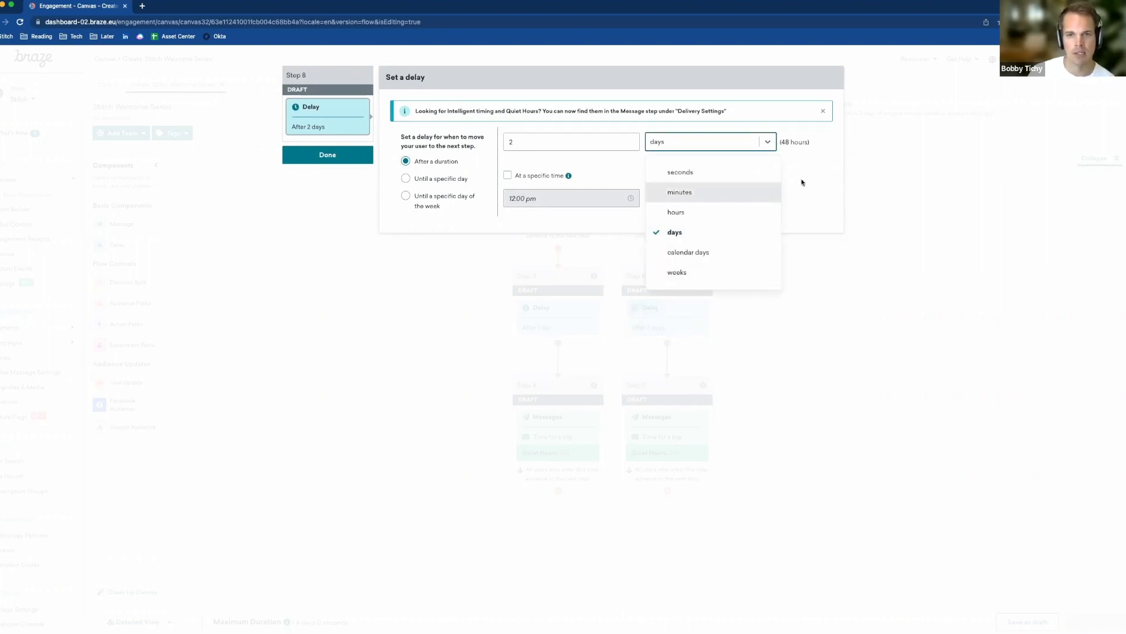
click(624, 269)
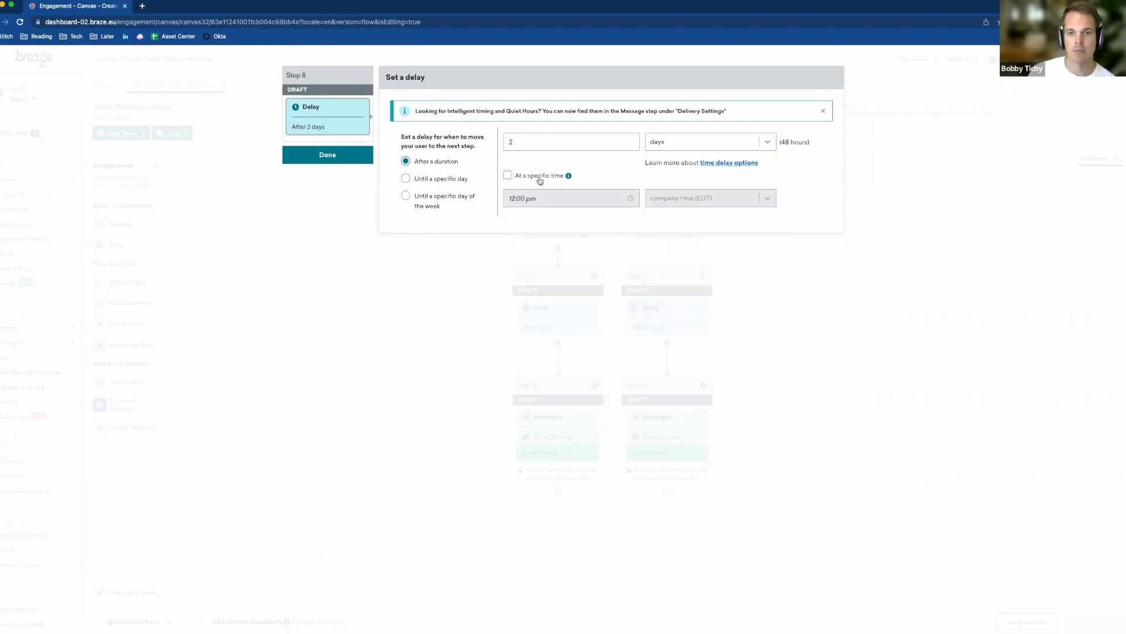
click(457, 181)
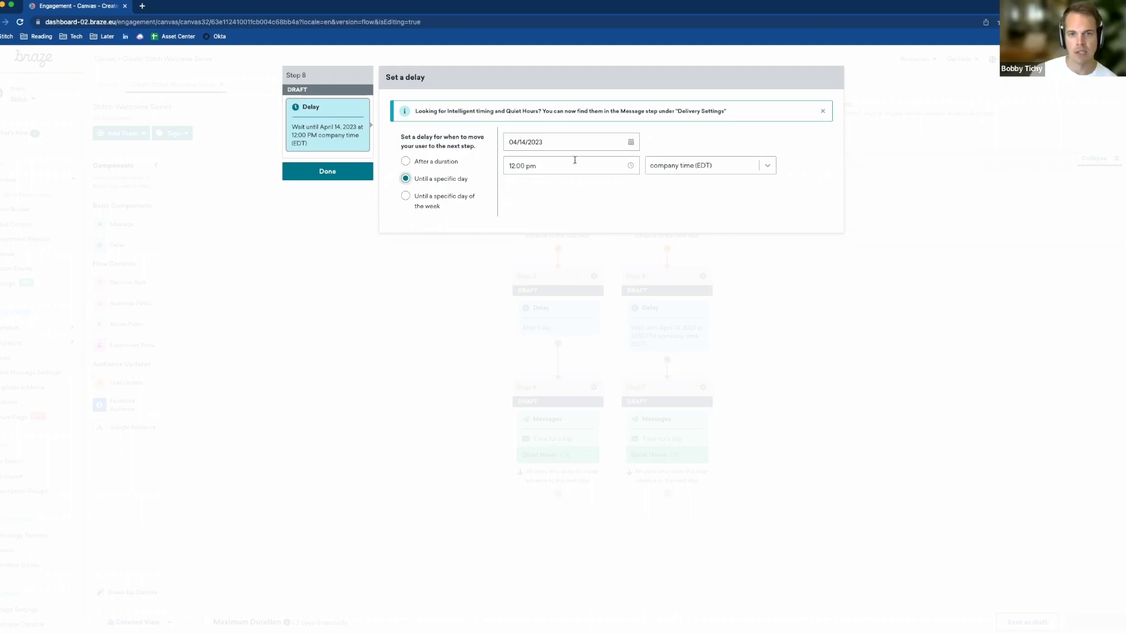
click(459, 201)
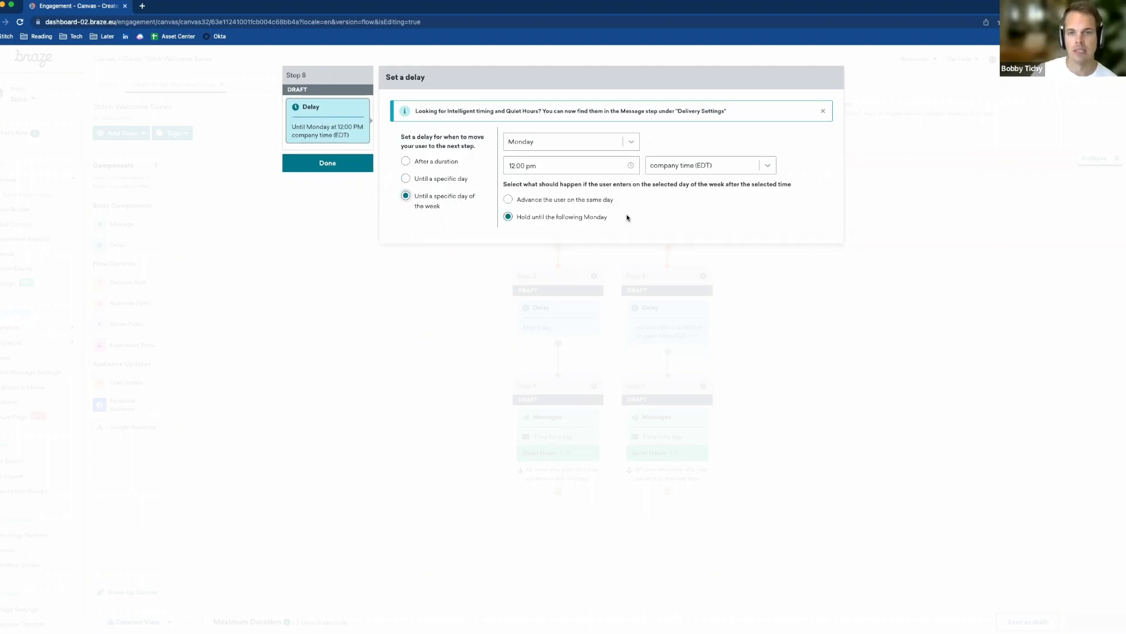
click(436, 164)
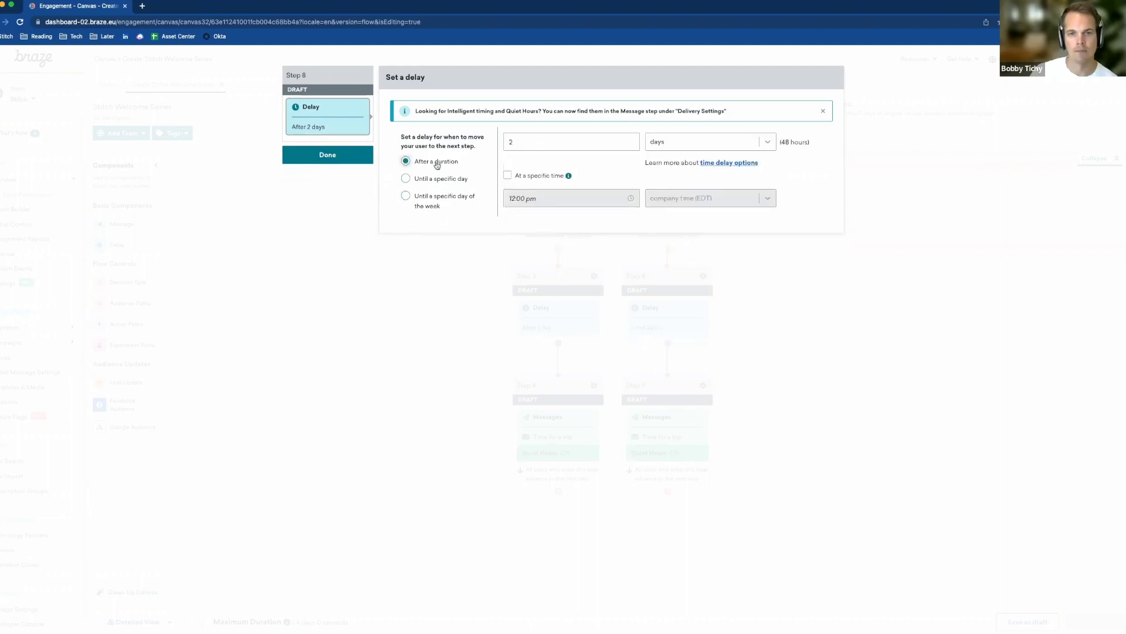
click(323, 162)
scroll(768, 385, up, 7)
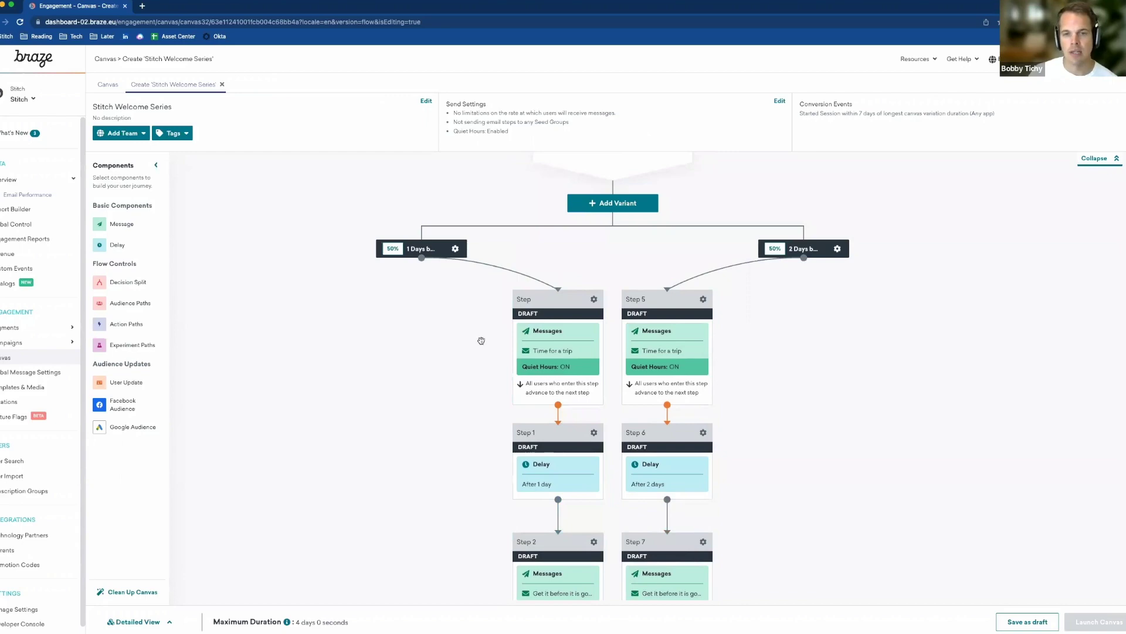
- Place an unconnected message Step 10 beside the first 1-day email and inspect its delivery settings
scroll(481, 341, down, 5)
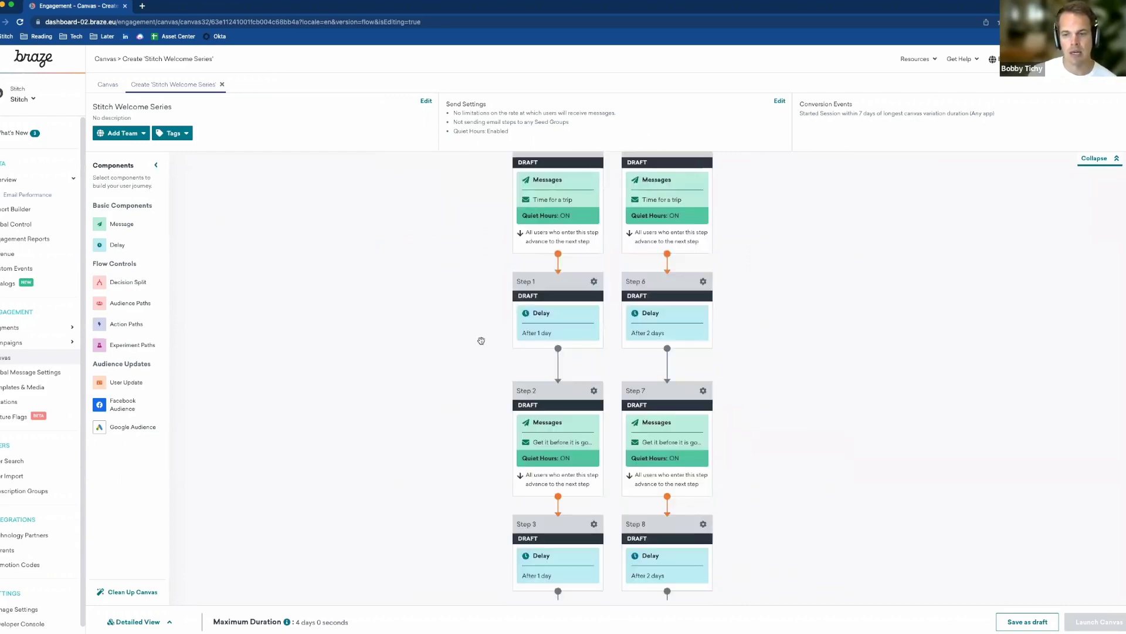
scroll(481, 341, up, 7)
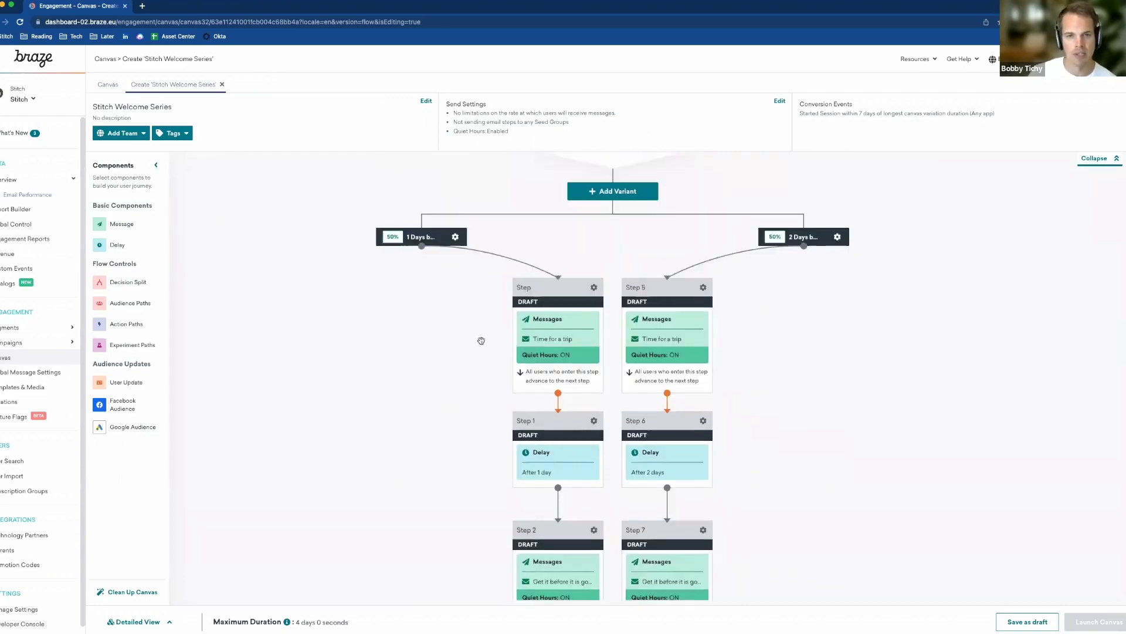
scroll(469, 392, up, 2)
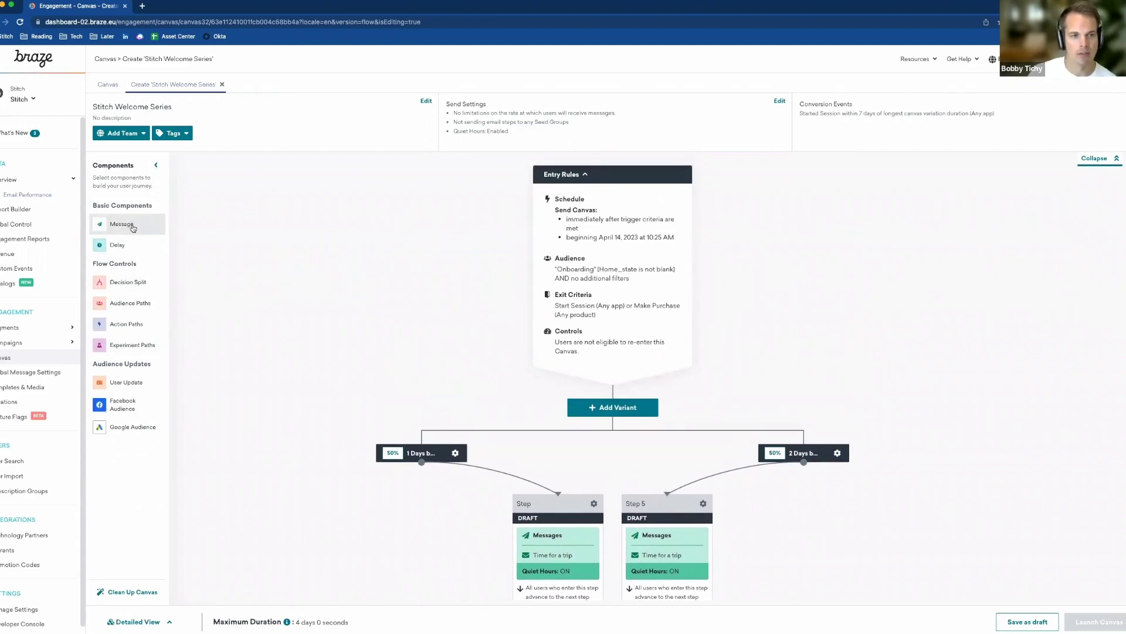
click(132, 227)
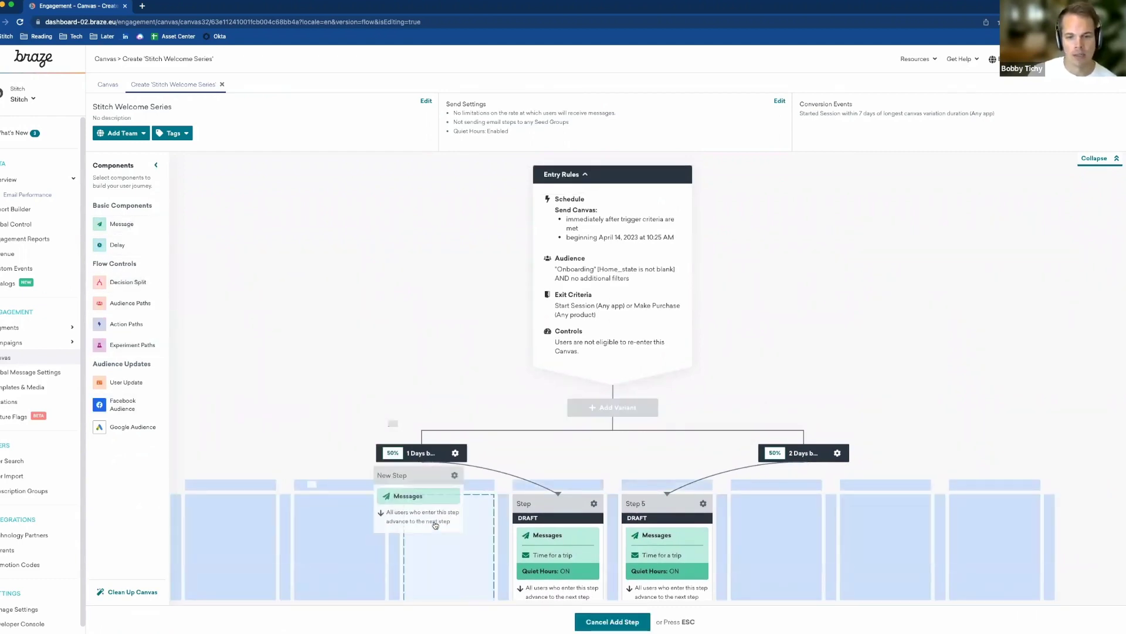
scroll(435, 525, down, 2)
click(449, 441)
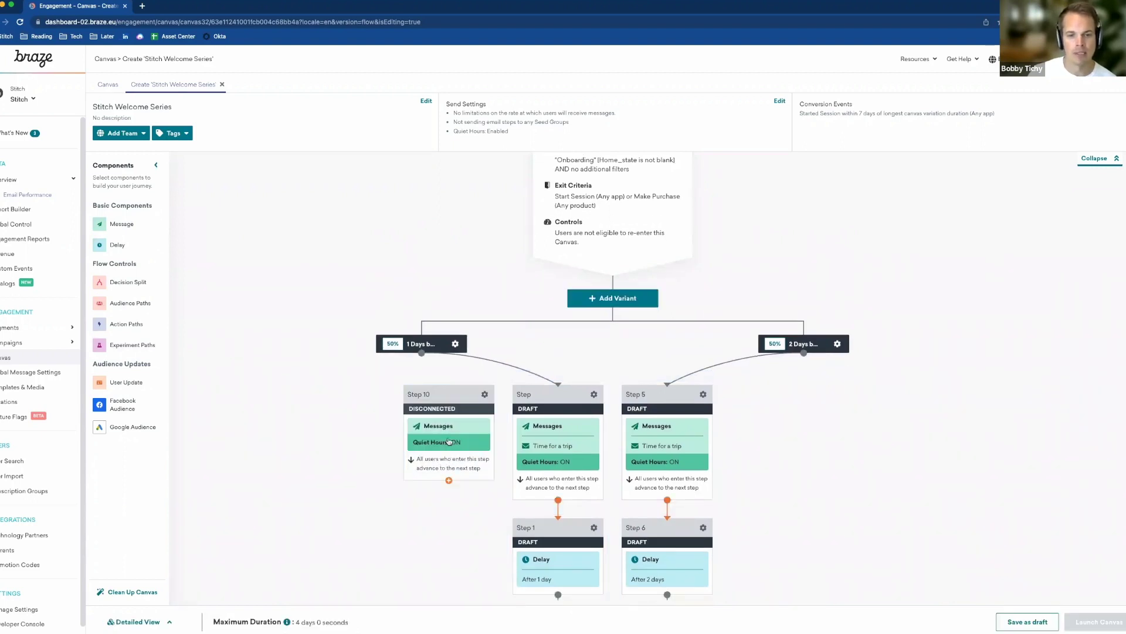
click(466, 433)
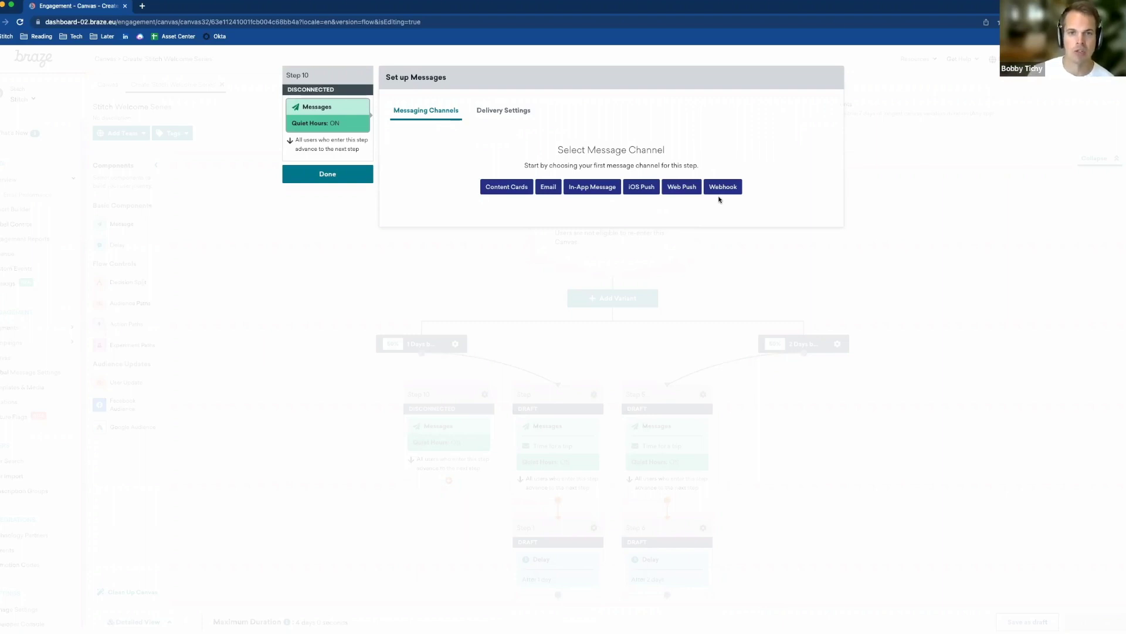
click(523, 114)
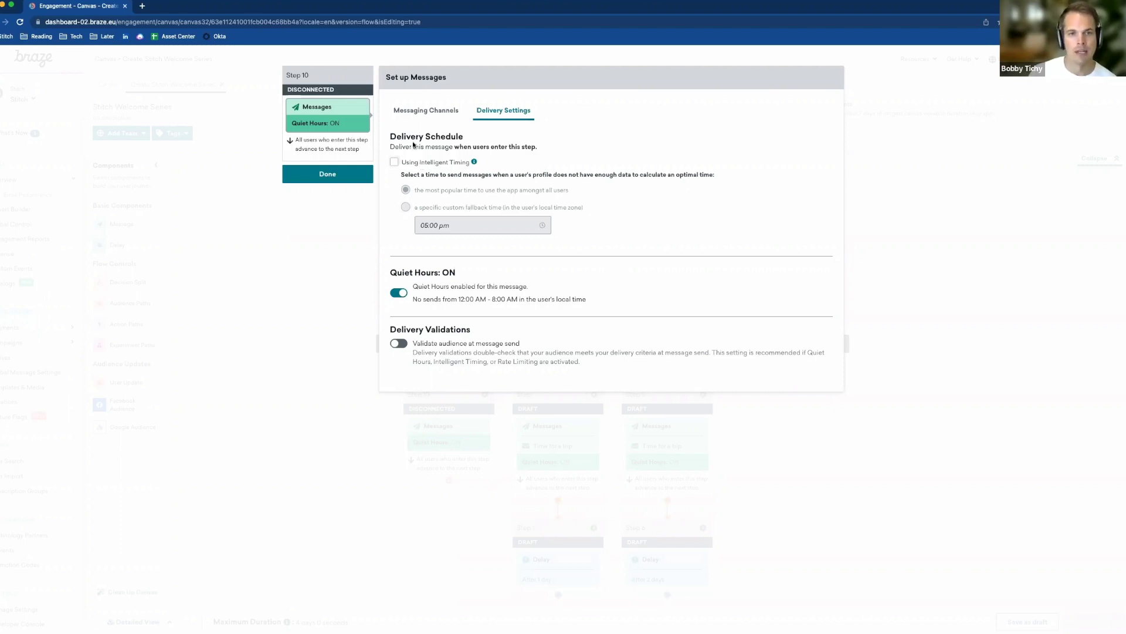
click(361, 409)
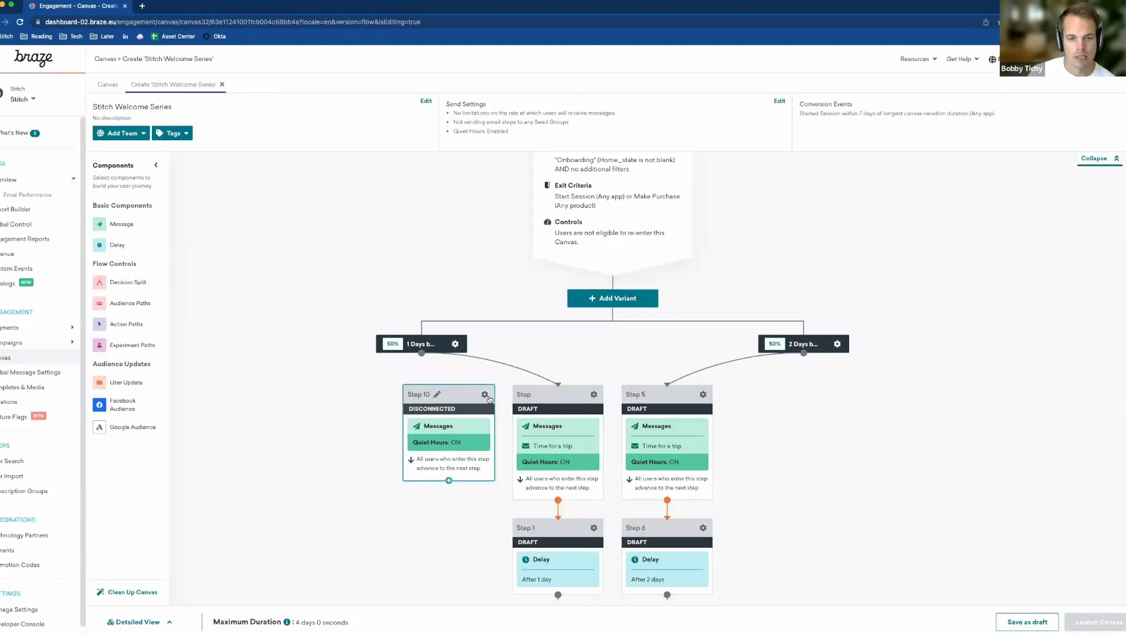
- Delete the unconnected Step 10 and run Clean Up Canvas to rearrange the flow
click(485, 394)
click(535, 385)
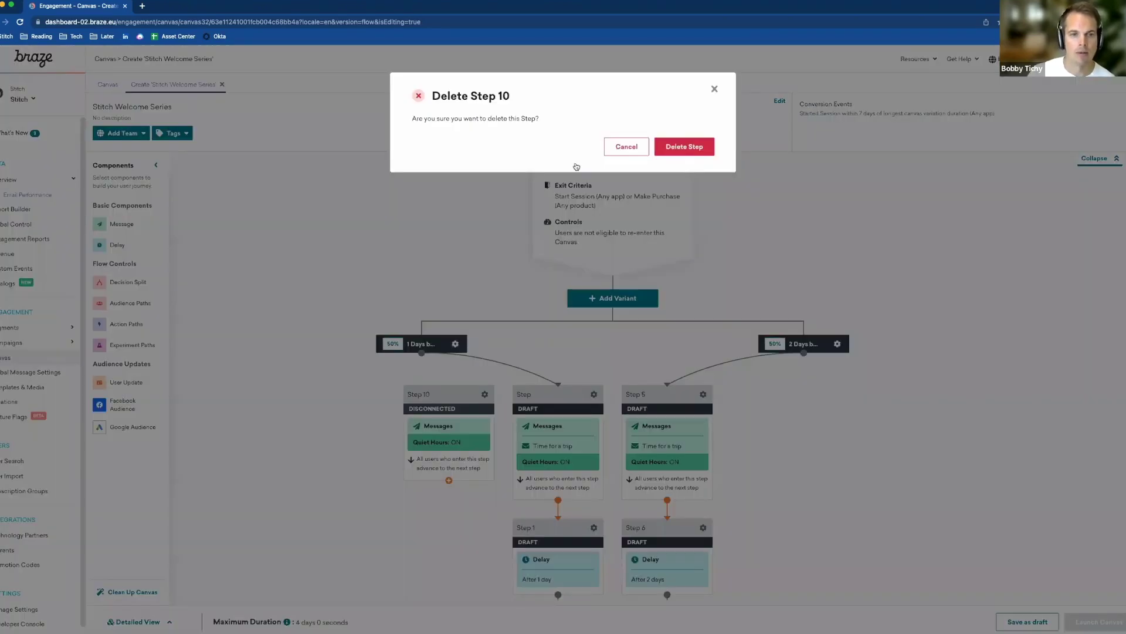
click(684, 146)
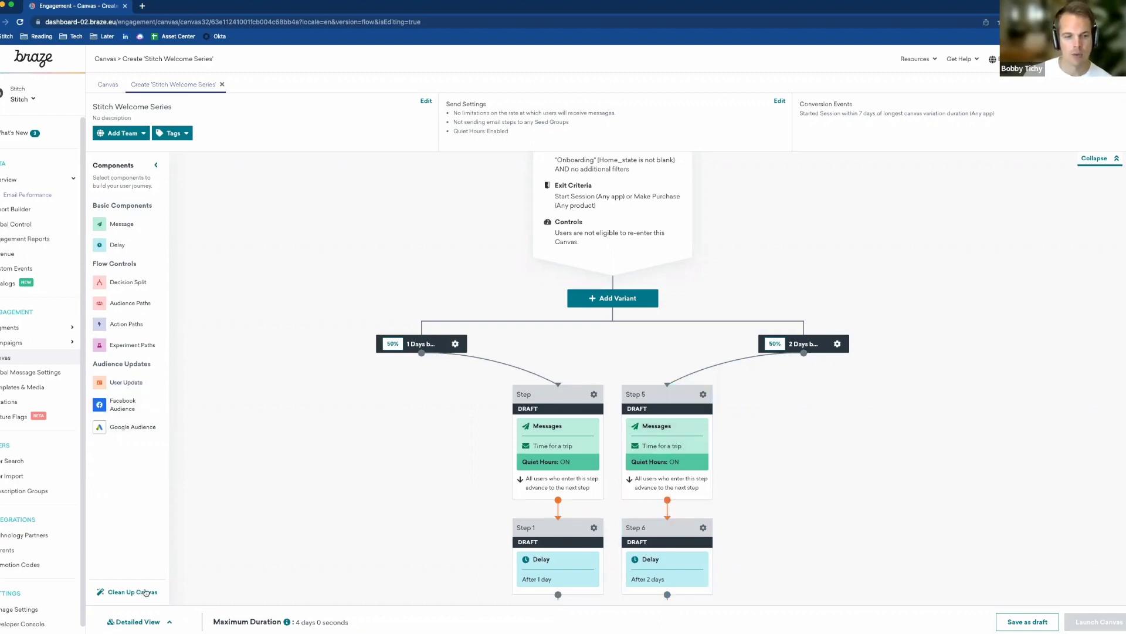
click(144, 592)
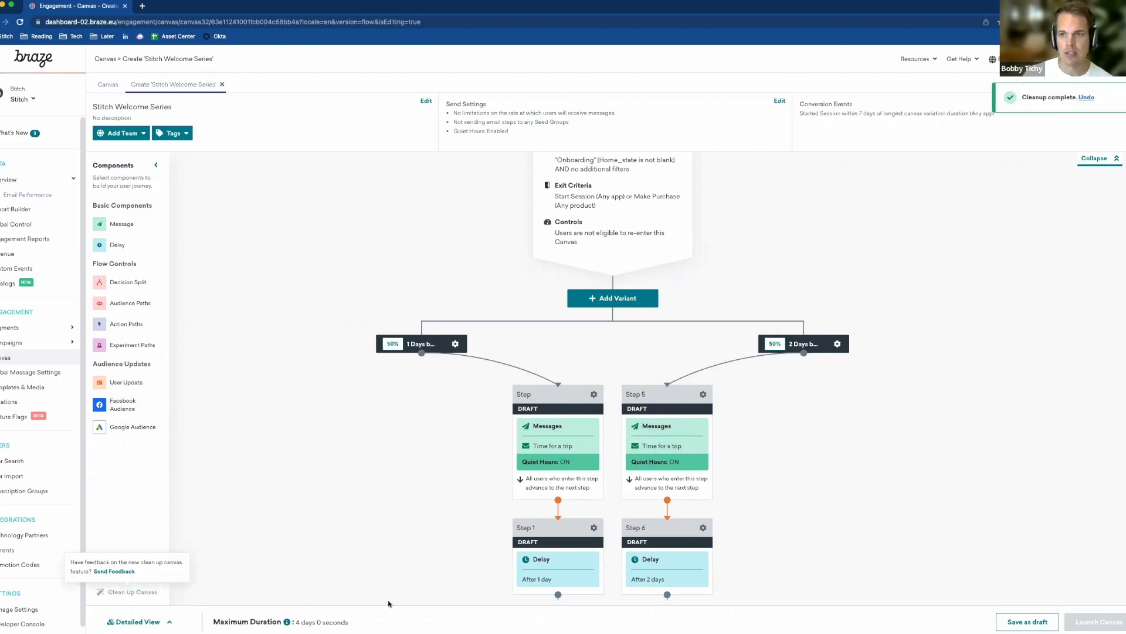
- Collapse the canvas details header, switch to Simplified View, and save the canvas as a draft
scroll(852, 498, down, 5)
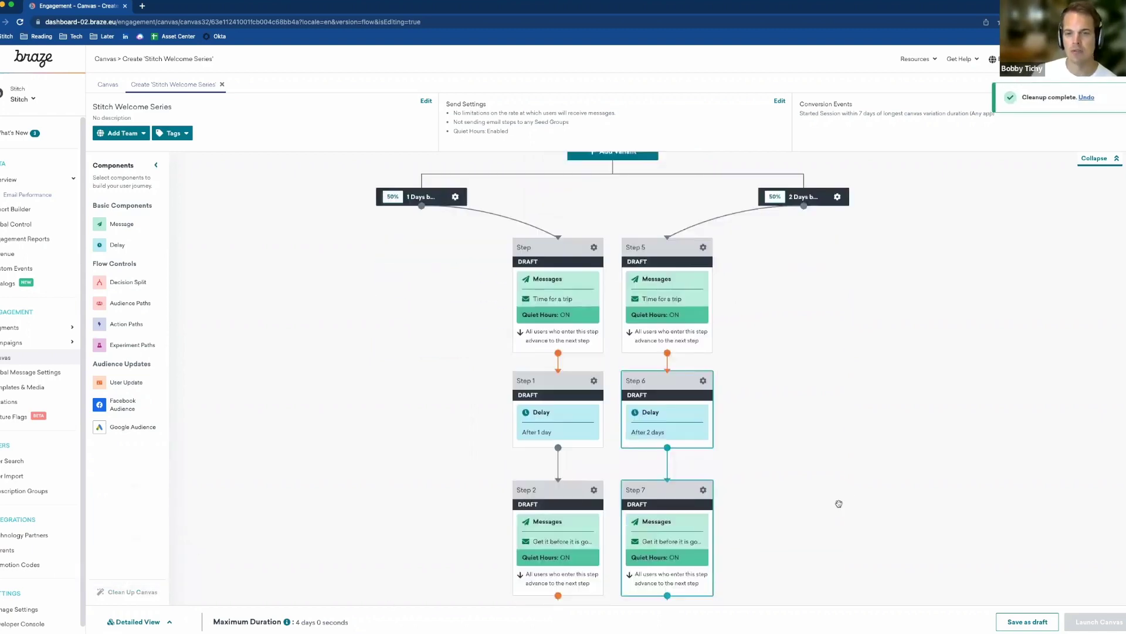
scroll(810, 407, up, 2)
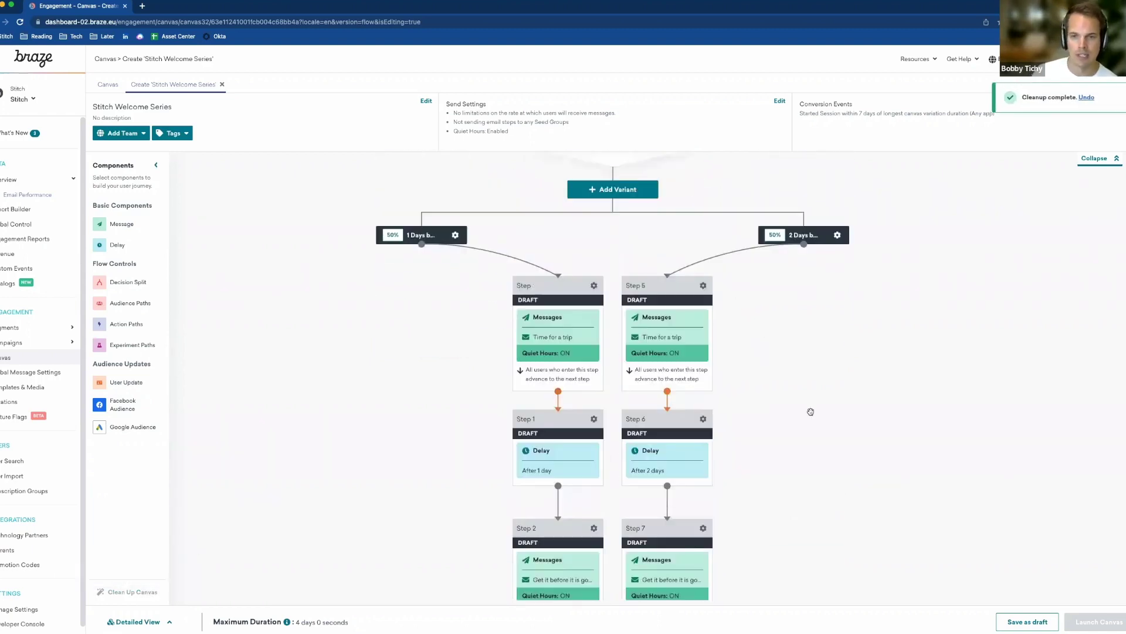
scroll(811, 411, down, 2)
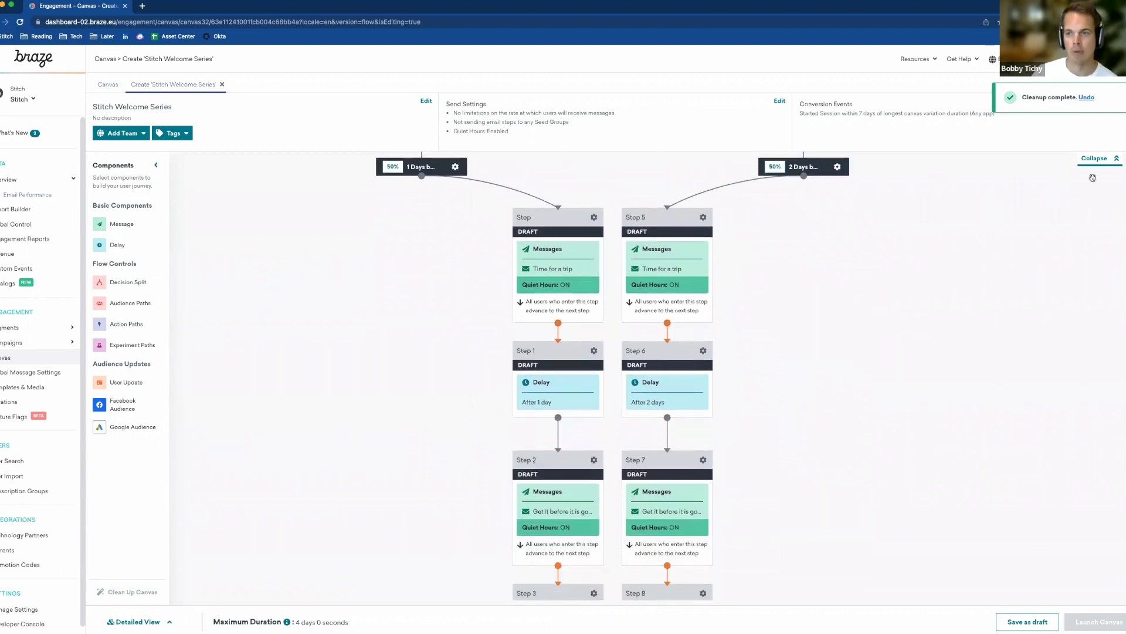
click(1095, 159)
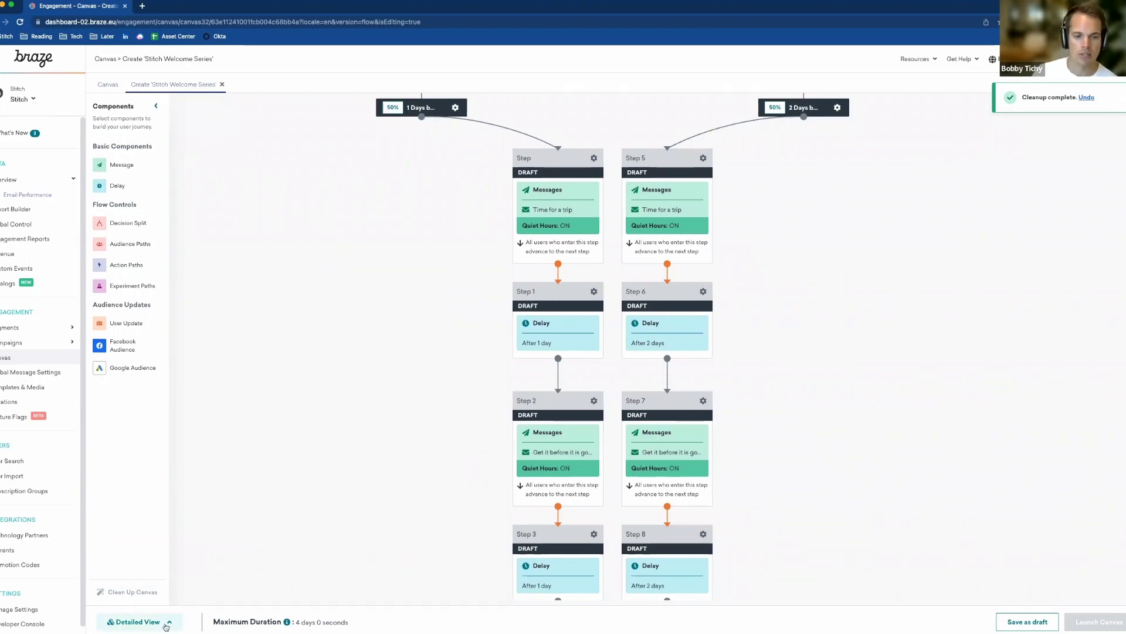
click(166, 623)
click(176, 596)
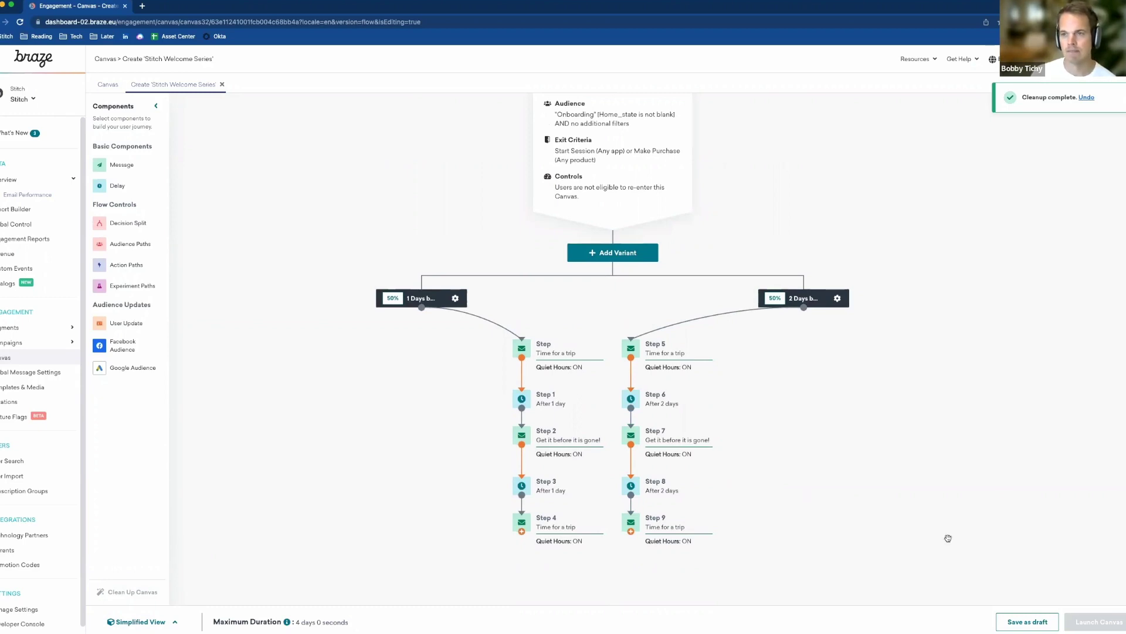
click(1047, 624)
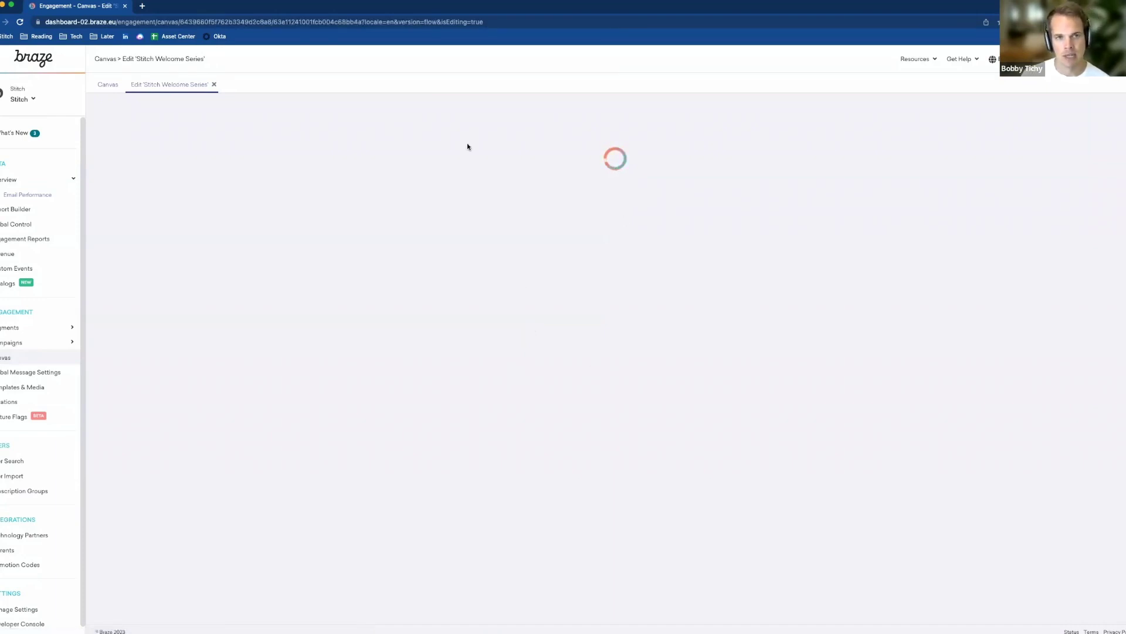
- Scroll through the reloaded Stitch Welcome Series canvas to review the saved two-branch flow
scroll(814, 509, down, 1)
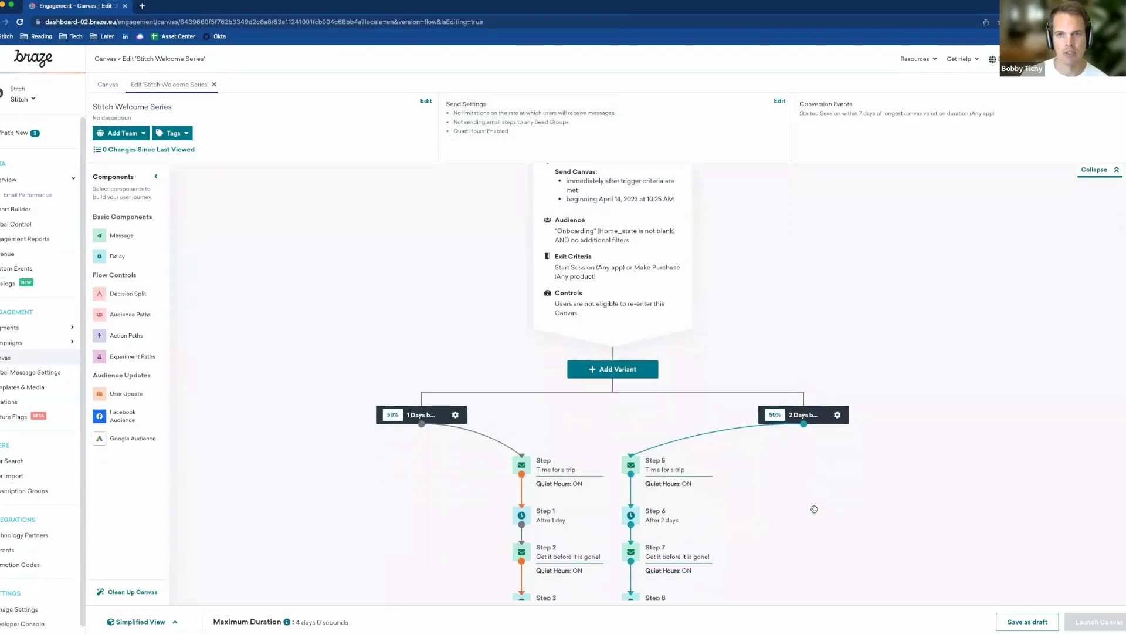
scroll(814, 509, up, 1)
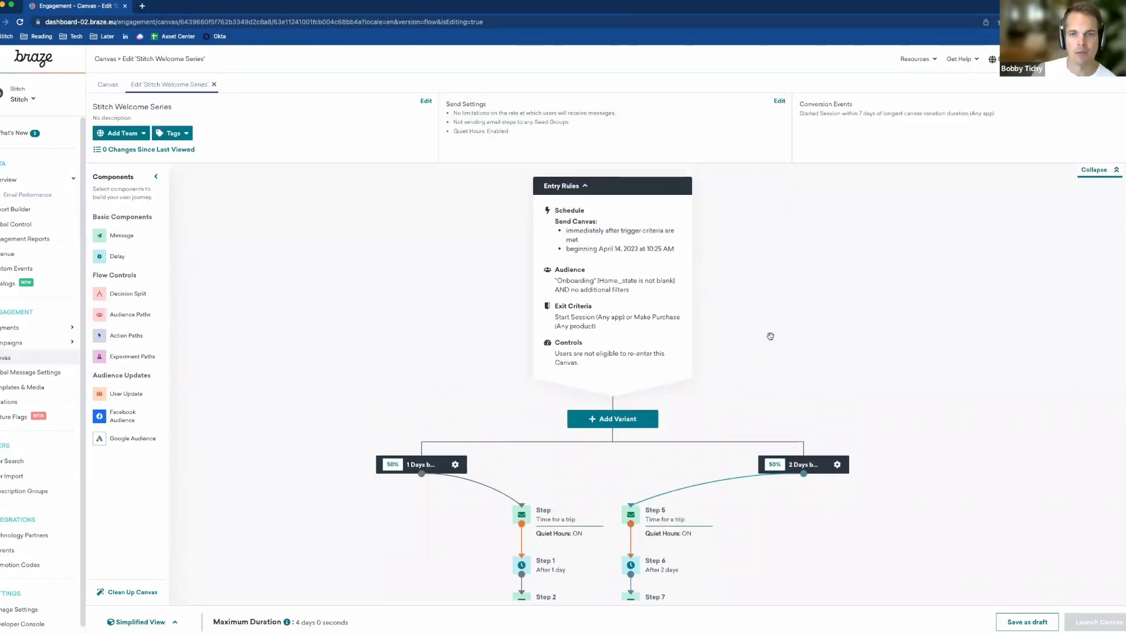